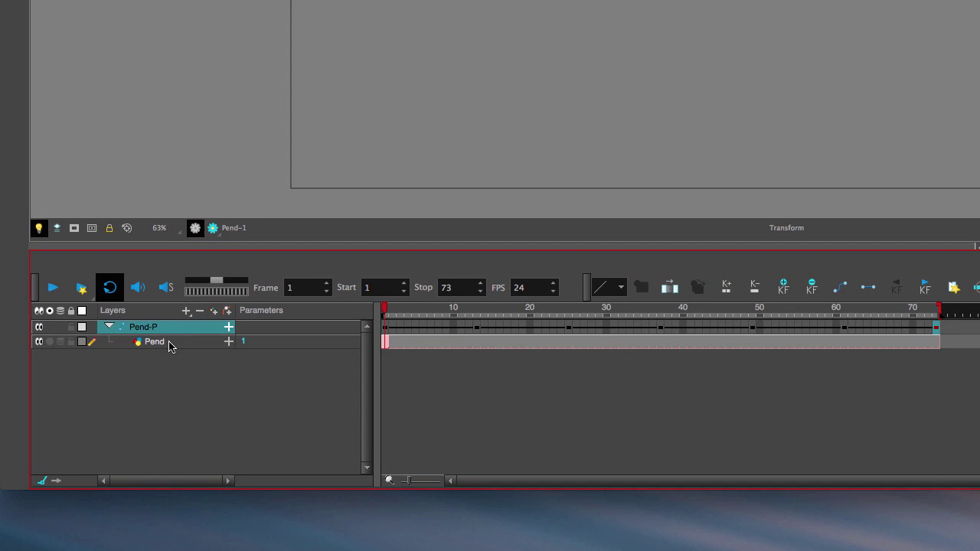
Create a drawing layer named Face and nest it under the Pend-P peg, above Pend.
click(211, 312)
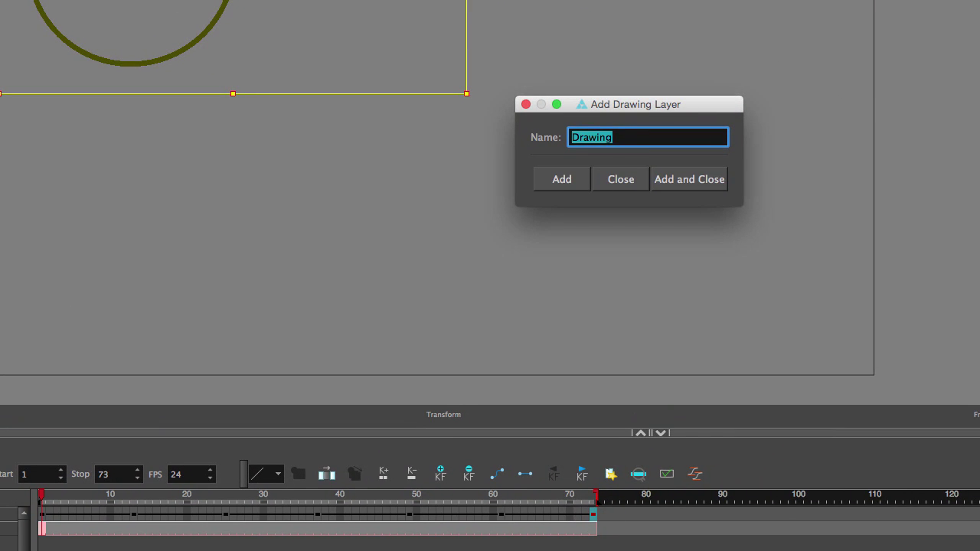
text(Face)
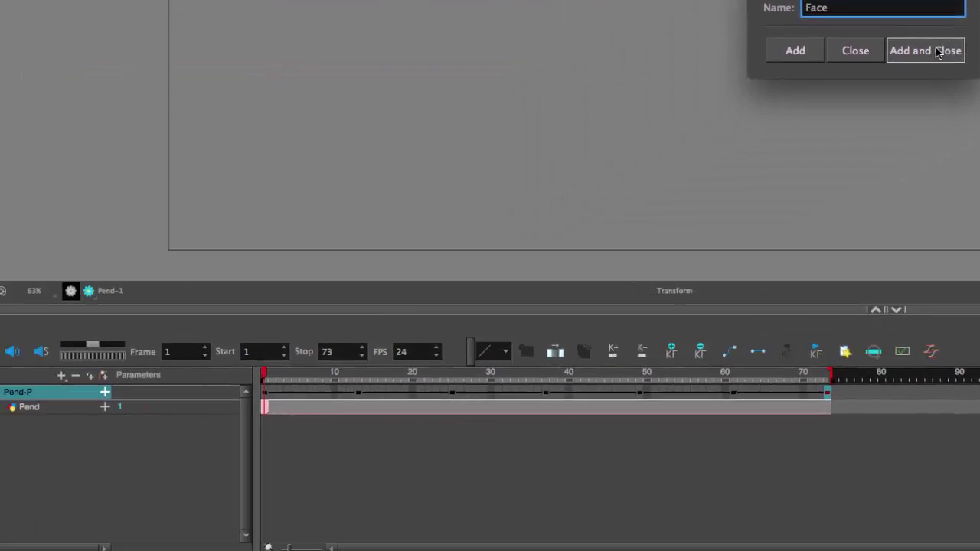
click(720, 176)
mouse_move(152, 327)
mouse_down()
mouse_move(155, 349)
mouse_move(162, 343)
mouse_up()
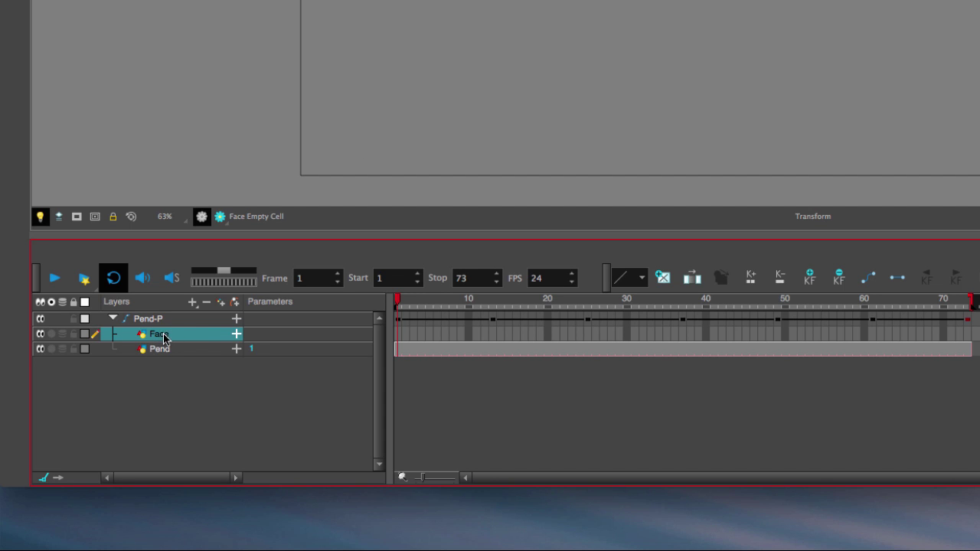
On Face frame 1, brush a small oval inside the pendulum circle.
click(397, 334)
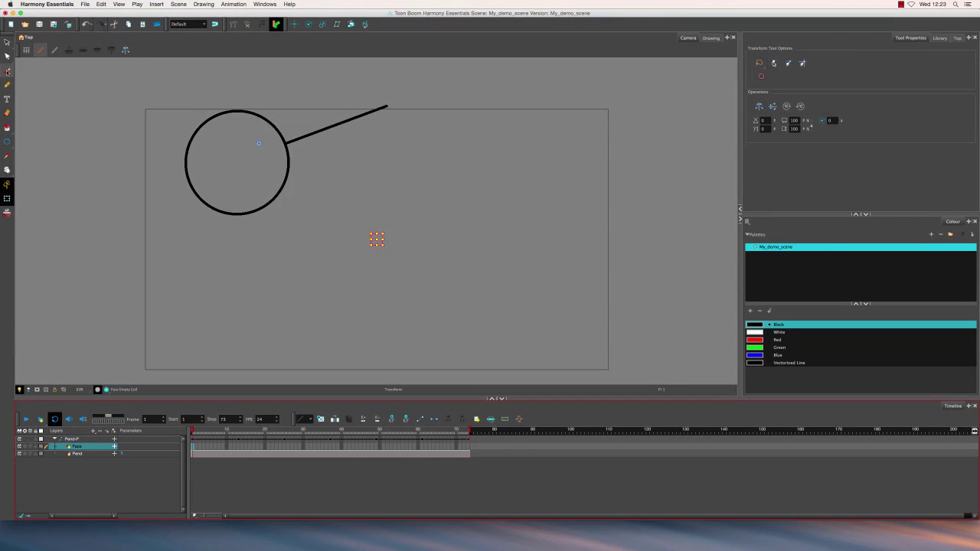
click(7, 71)
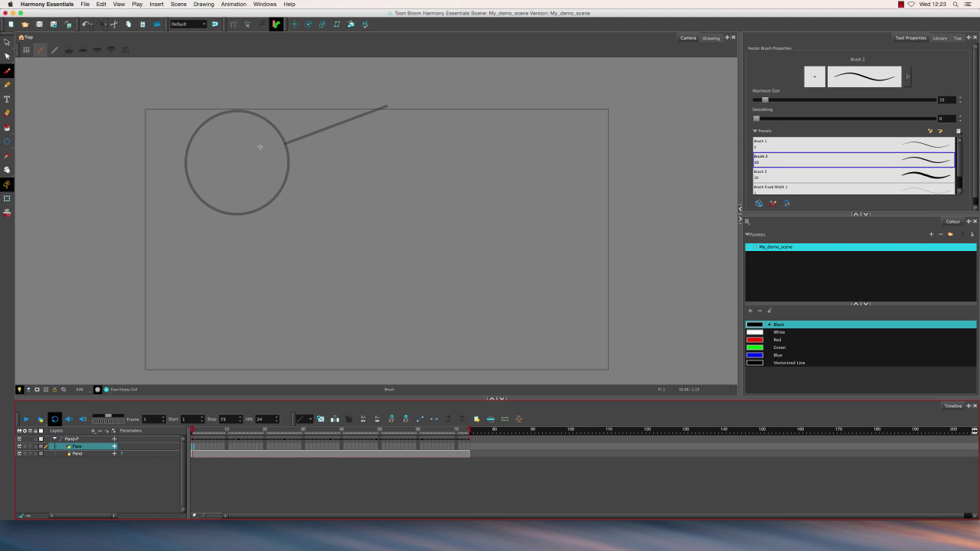
mouse_move(255, 139)
mouse_down()
mouse_move(256, 170)
mouse_move(270, 193)
mouse_move(268, 168)
mouse_up()
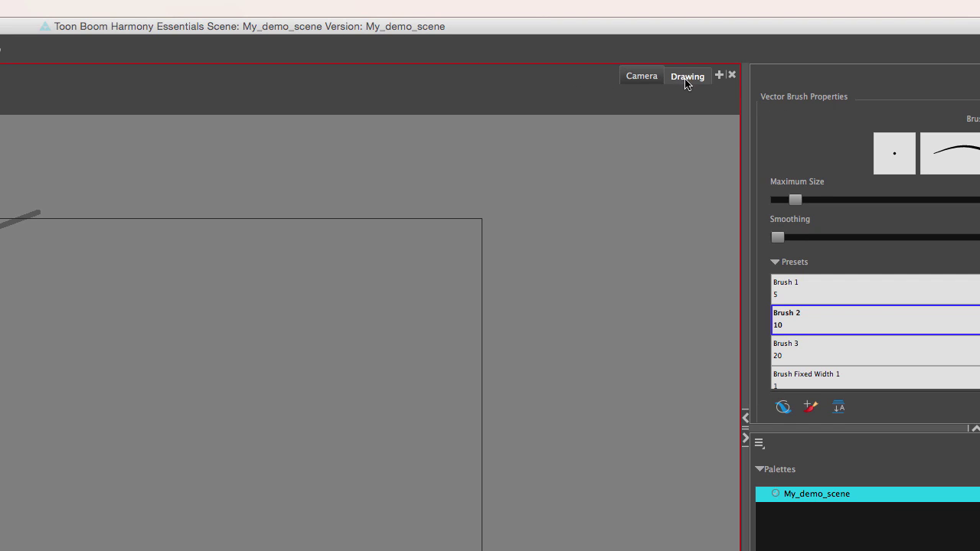
In the Drawing view, try and undo a test stroke, then turn on the light table.
click(685, 76)
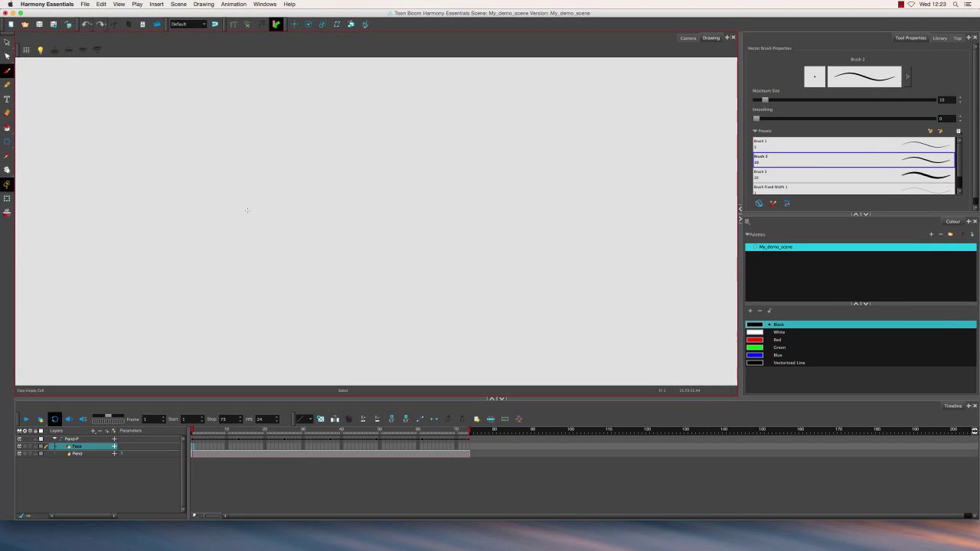
mouse_move(338, 167)
mouse_down()
mouse_move(358, 173)
mouse_move(322, 185)
mouse_up()
key(super+z)
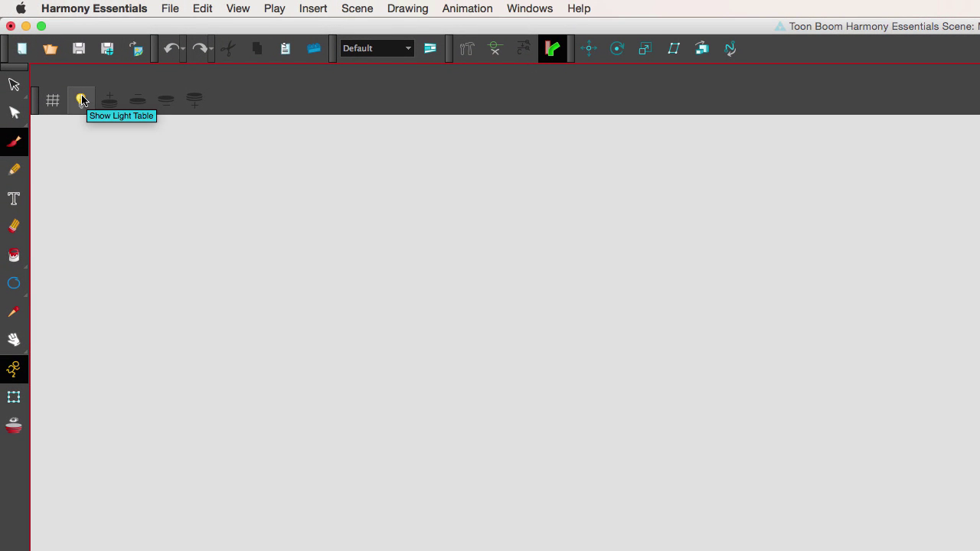
click(81, 100)
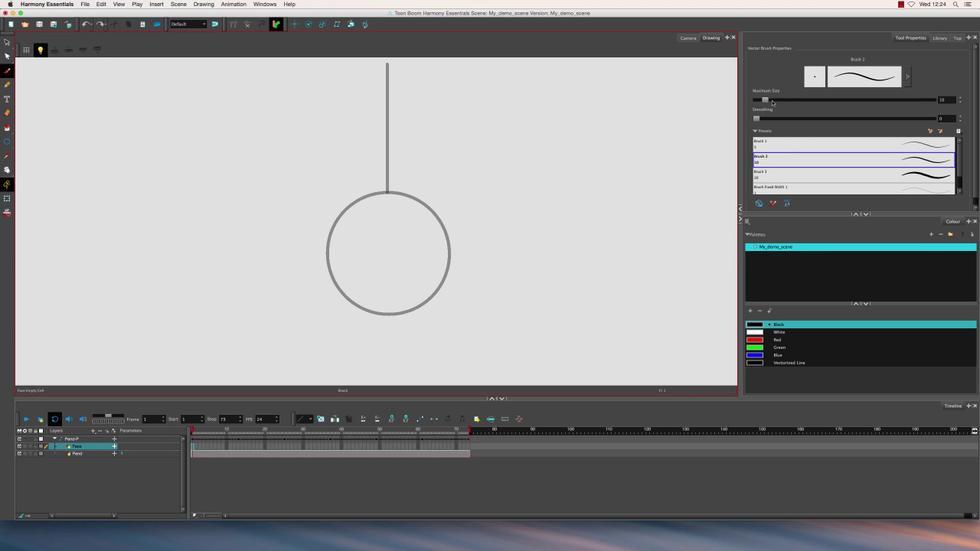
Raise the brush maximum size and draw two eye loops, redrawing the second one.
mouse_move(764, 101)
mouse_down()
mouse_move(766, 121)
mouse_move(775, 100)
mouse_up()
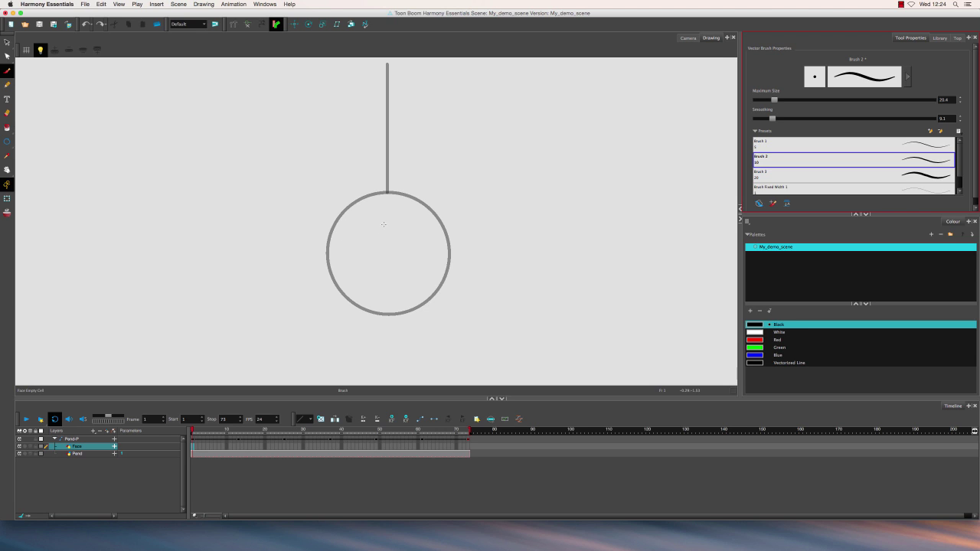
mouse_move(391, 217)
mouse_down()
mouse_move(381, 243)
mouse_move(397, 243)
mouse_move(394, 216)
mouse_move(427, 222)
mouse_move(433, 240)
mouse_move(409, 248)
mouse_up()
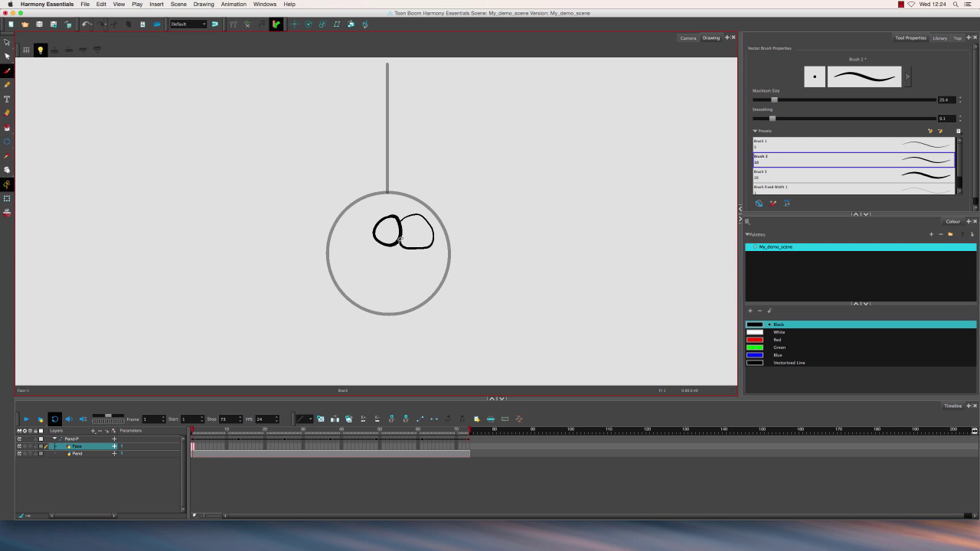
key(super+z)
mouse_move(399, 221)
mouse_down()
mouse_move(426, 222)
mouse_move(415, 248)
mouse_move(399, 231)
mouse_move(421, 243)
mouse_move(410, 228)
mouse_move(395, 242)
mouse_move(385, 235)
mouse_up()
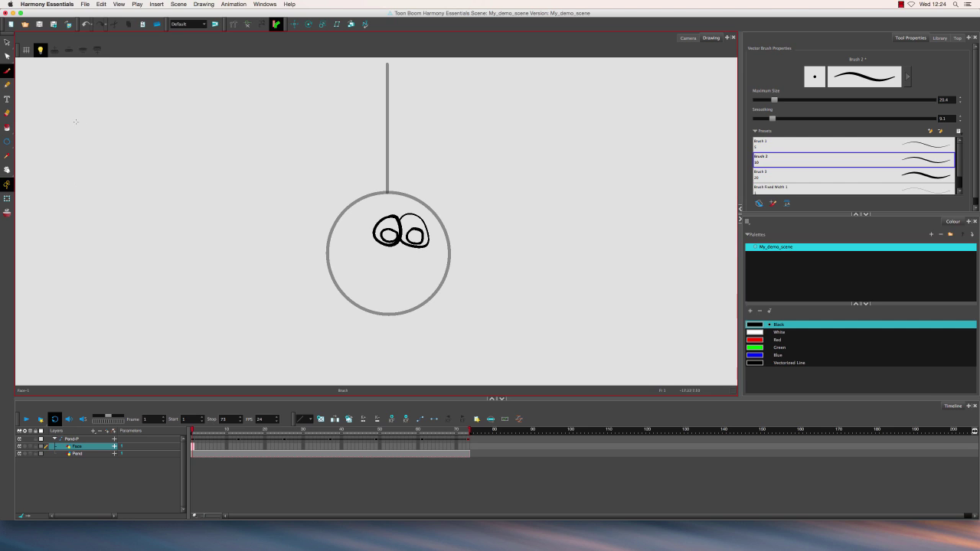
Fill both pupils black and brush a flat mouth line below the eyes.
click(7, 127)
click(389, 236)
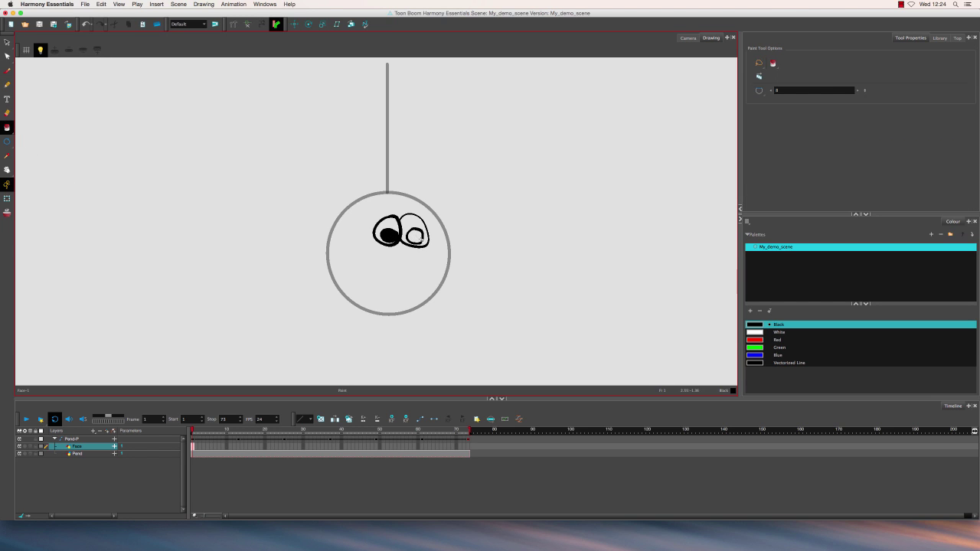
click(418, 238)
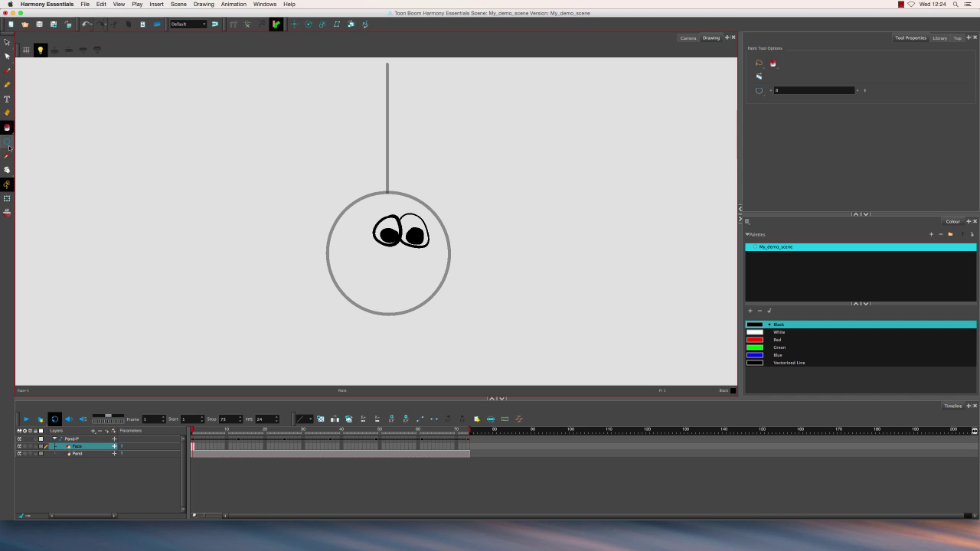
click(7, 72)
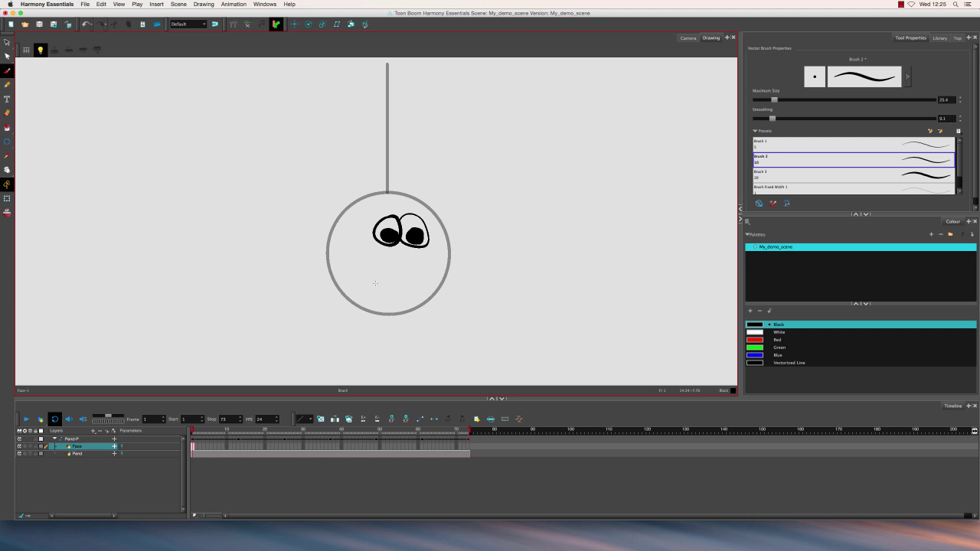
drag(376, 283, 421, 287)
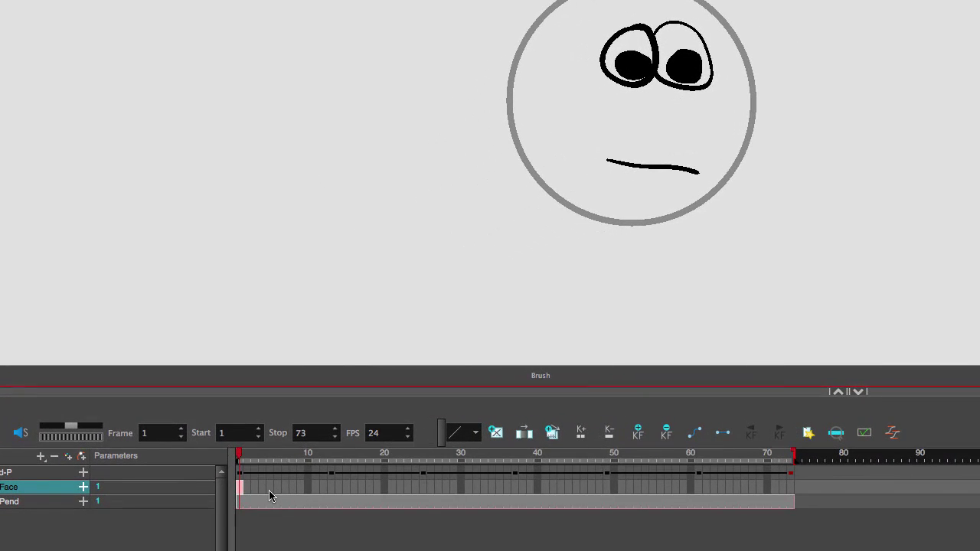
On Face frame 2, turn on onion skin and trace new eyes and a mouth.
click(248, 488)
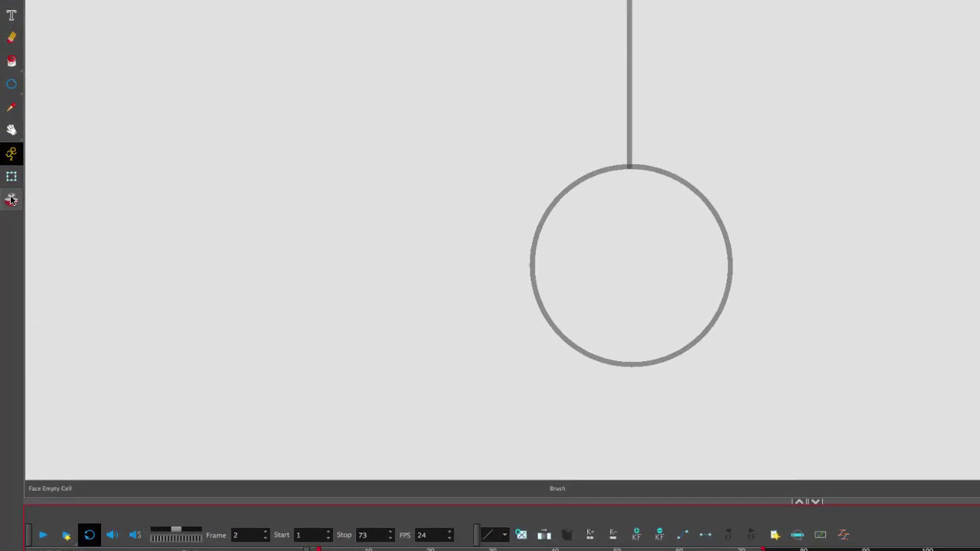
click(7, 212)
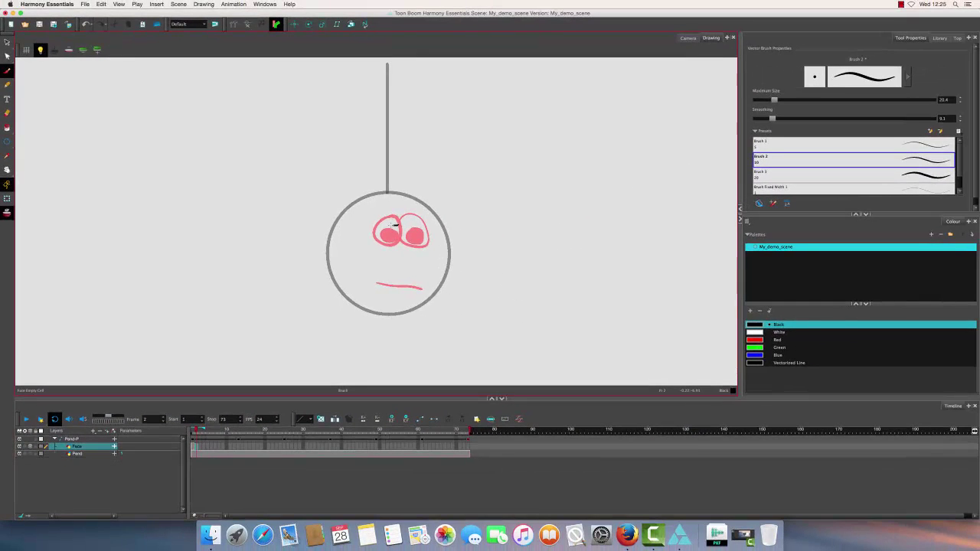
drag(744, 209, 799, 212)
mouse_move(373, 224)
mouse_down()
mouse_move(381, 245)
mouse_move(396, 224)
mouse_move(387, 244)
mouse_move(392, 229)
mouse_move(420, 219)
mouse_move(416, 246)
mouse_move(421, 220)
mouse_move(413, 237)
mouse_move(405, 233)
mouse_up()
drag(379, 287, 421, 289)
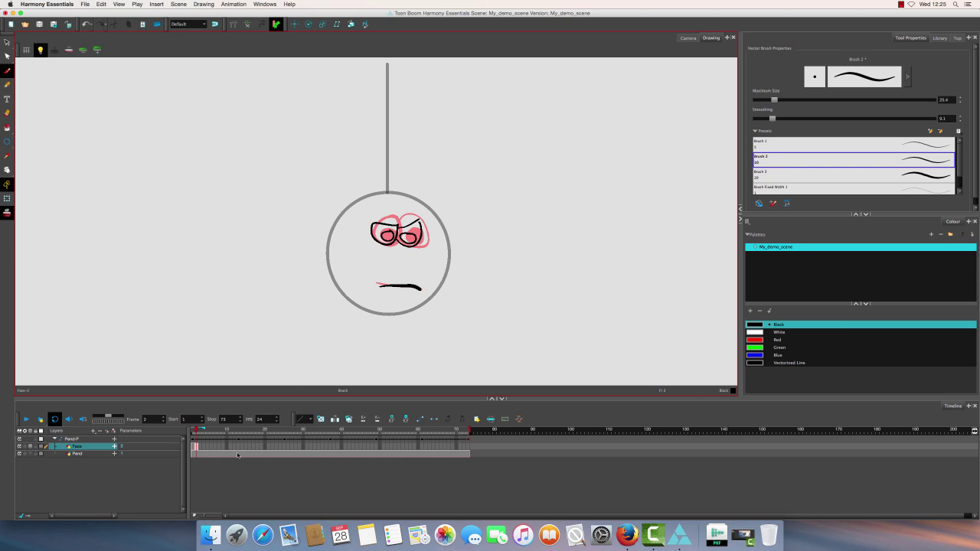
Draw new eyes and mouths on Face frames 3, 4 and 5.
click(200, 446)
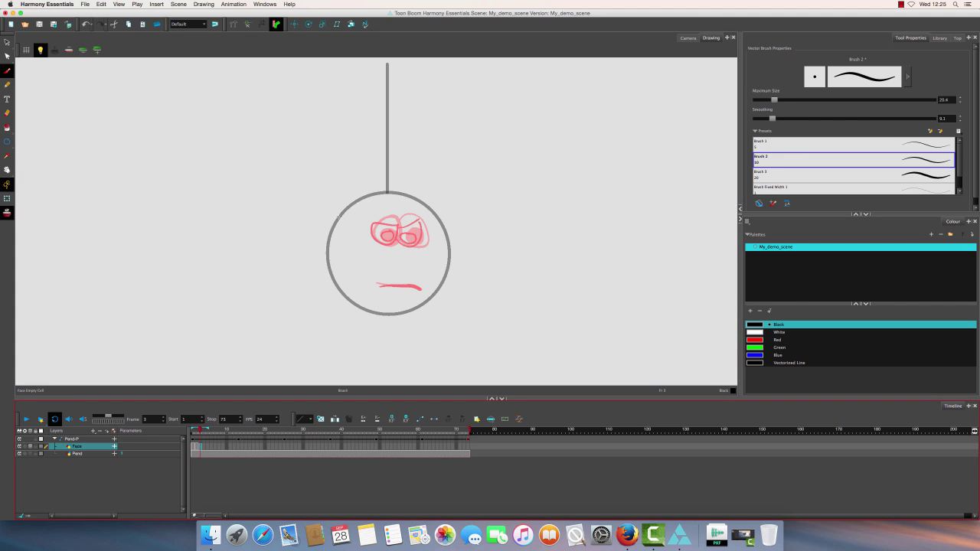
mouse_move(373, 227)
mouse_down()
mouse_move(384, 241)
mouse_move(387, 230)
mouse_move(392, 239)
mouse_move(412, 233)
mouse_up()
mouse_move(382, 290)
mouse_down()
mouse_move(422, 288)
mouse_move(385, 290)
mouse_move(404, 281)
mouse_up()
key(period)
mouse_move(372, 233)
mouse_down()
mouse_move(377, 221)
mouse_move(370, 245)
mouse_move(388, 229)
mouse_move(391, 240)
mouse_move(420, 244)
mouse_up()
key(period)
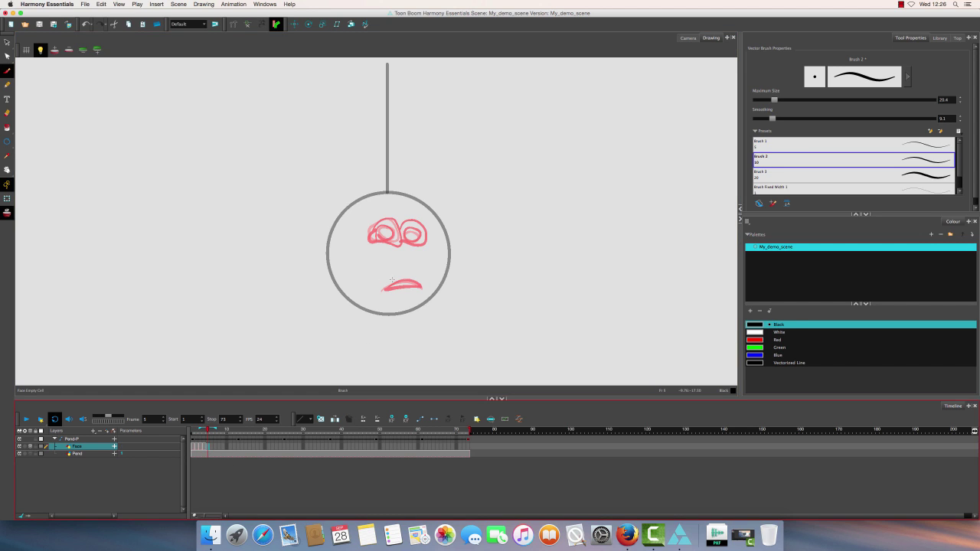
mouse_move(388, 289)
mouse_down()
mouse_move(412, 280)
mouse_move(391, 291)
mouse_up()
mouse_move(369, 230)
mouse_down()
mouse_move(394, 247)
mouse_move(381, 230)
mouse_move(394, 242)
mouse_move(429, 245)
mouse_move(422, 231)
mouse_move(381, 245)
mouse_move(401, 245)
mouse_move(387, 226)
mouse_move(395, 241)
mouse_move(427, 242)
mouse_move(399, 245)
mouse_move(422, 239)
mouse_up()
Draw frames 6–8, ending with squeezed-shut eyes and an open mouth on frame 8.
key(period)
drag(392, 285, 410, 277)
key(period)
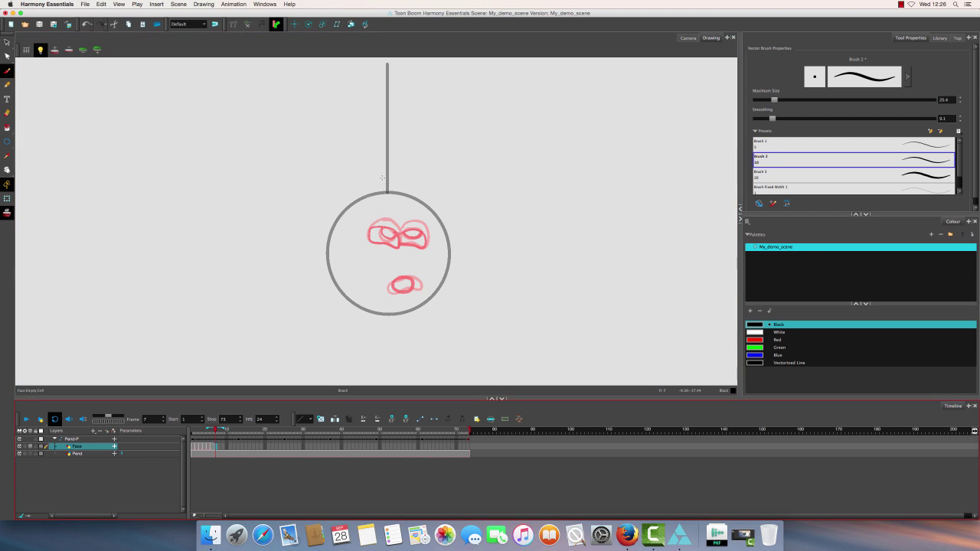
mouse_move(369, 228)
mouse_down()
mouse_move(399, 237)
mouse_move(378, 245)
mouse_up()
drag(399, 237, 429, 231)
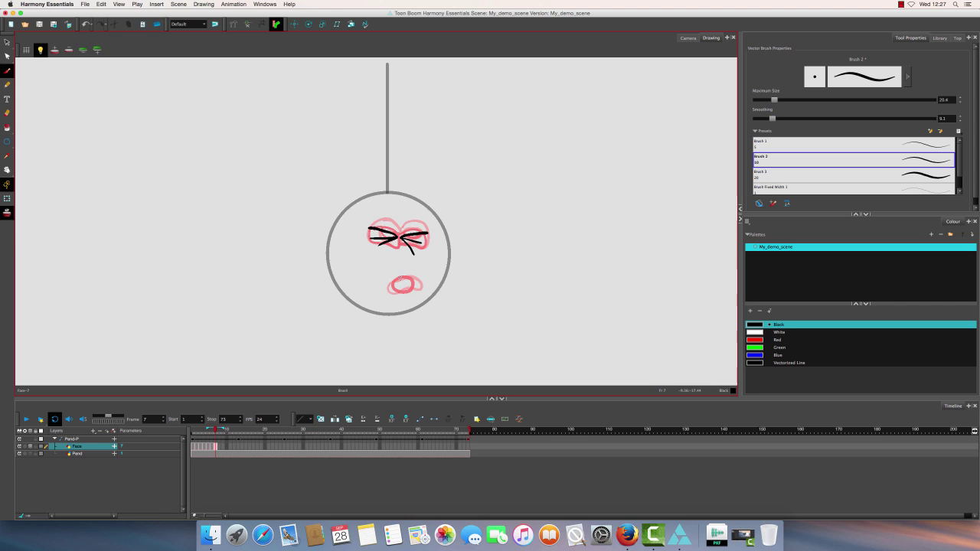
mouse_move(389, 273)
mouse_down()
mouse_move(421, 292)
mouse_move(396, 294)
mouse_up()
key(period)
mouse_move(371, 235)
mouse_down()
mouse_move(377, 250)
mouse_move(394, 239)
mouse_up()
mouse_move(421, 232)
mouse_down()
mouse_move(401, 239)
mouse_move(422, 249)
mouse_move(424, 287)
mouse_move(385, 263)
mouse_up()
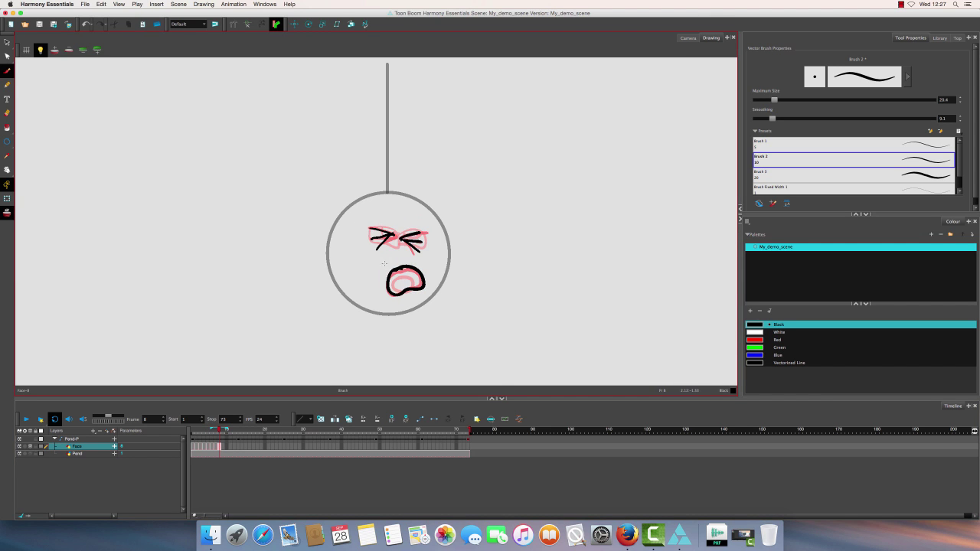
key(alt+i)
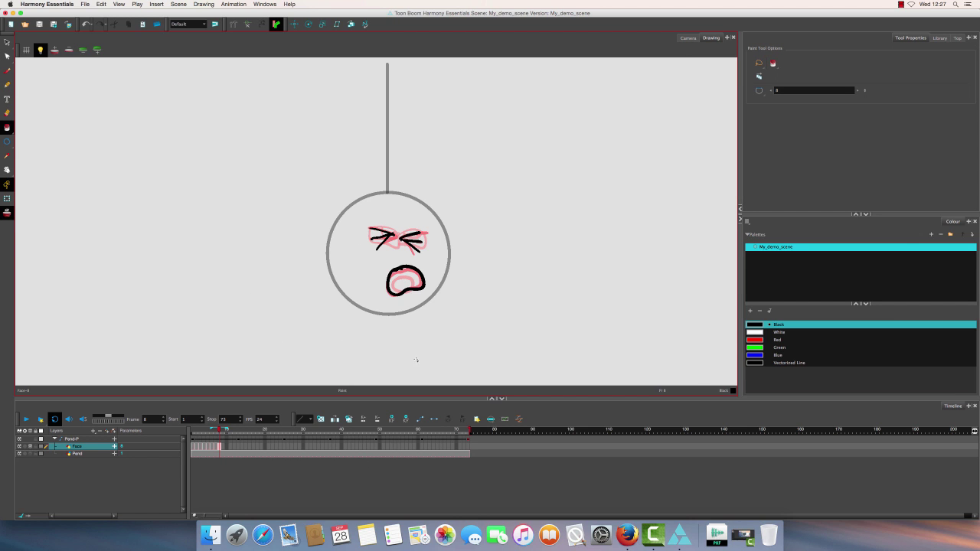
Fill the frame 8 and frame 7 mouths black, then step back to frame 1.
click(406, 281)
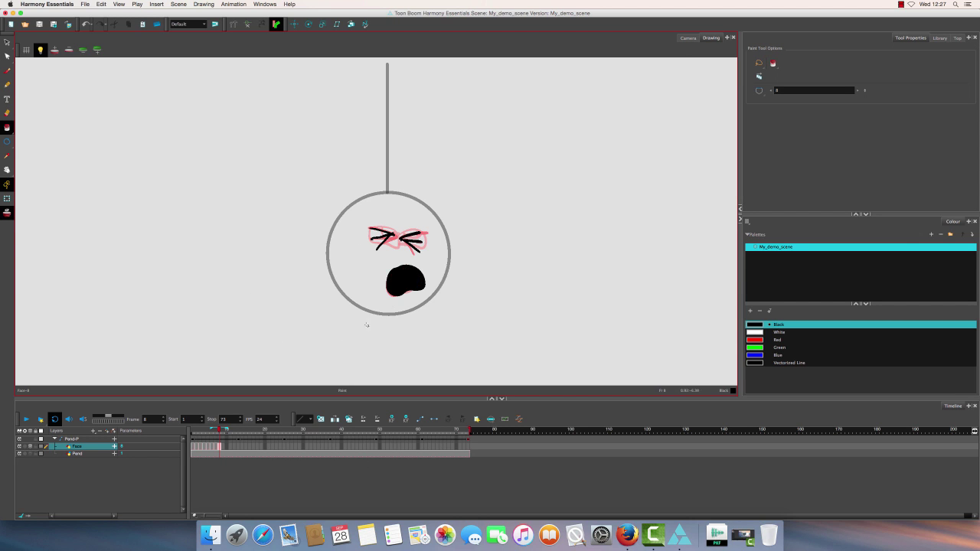
click(215, 447)
click(401, 276)
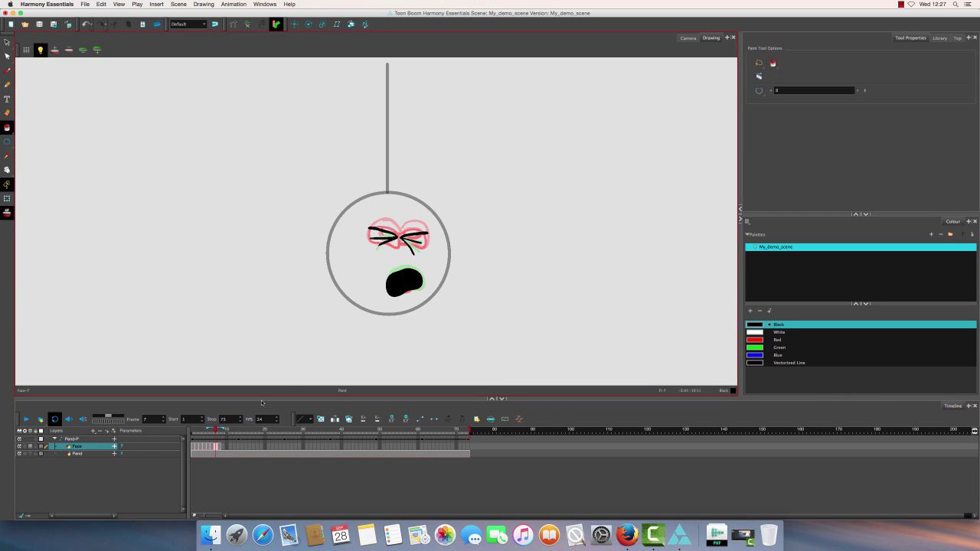
click(211, 447)
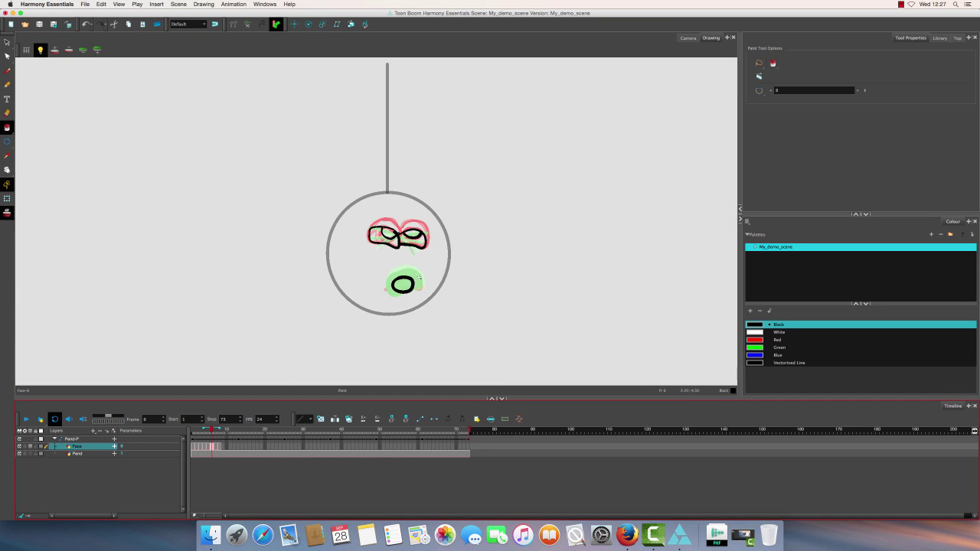
key(comma)
key(comma)
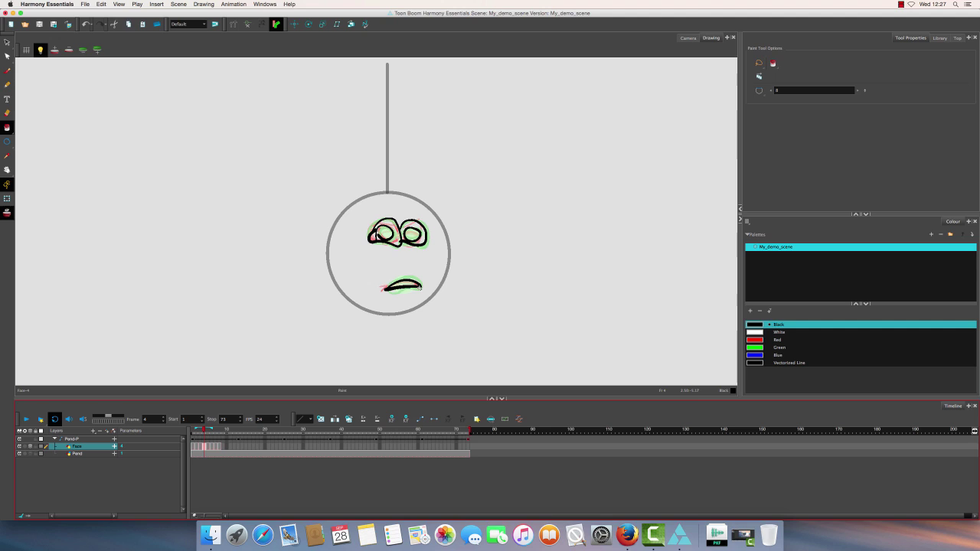
key(comma)
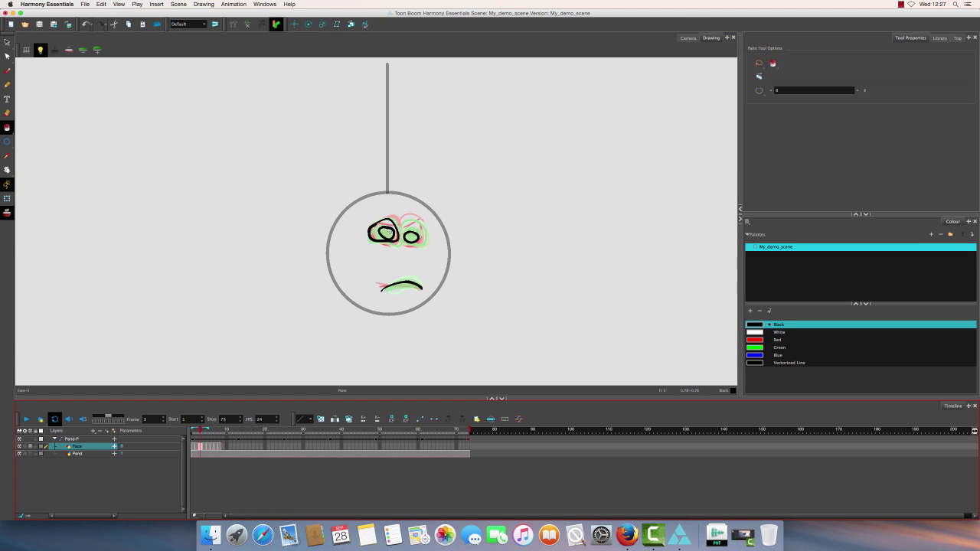
key(comma)
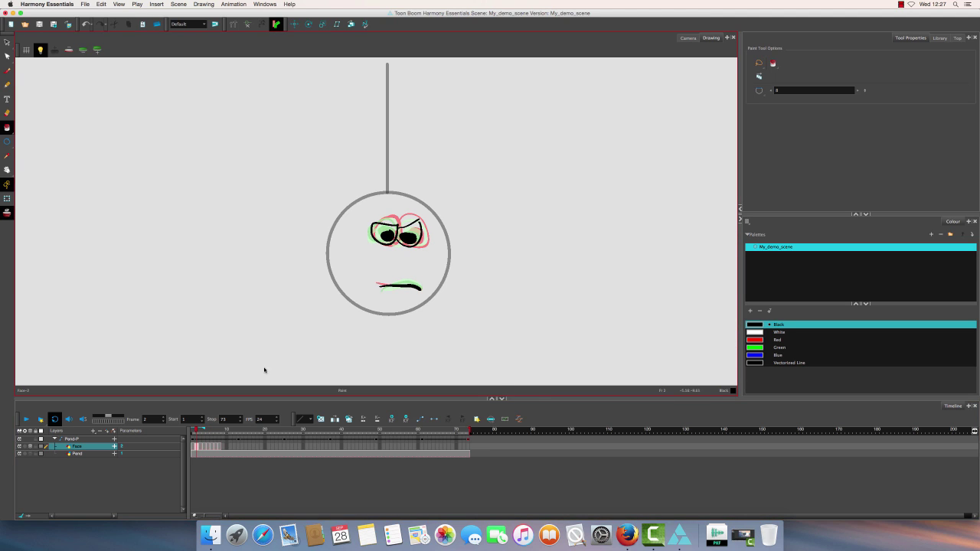
key(comma)
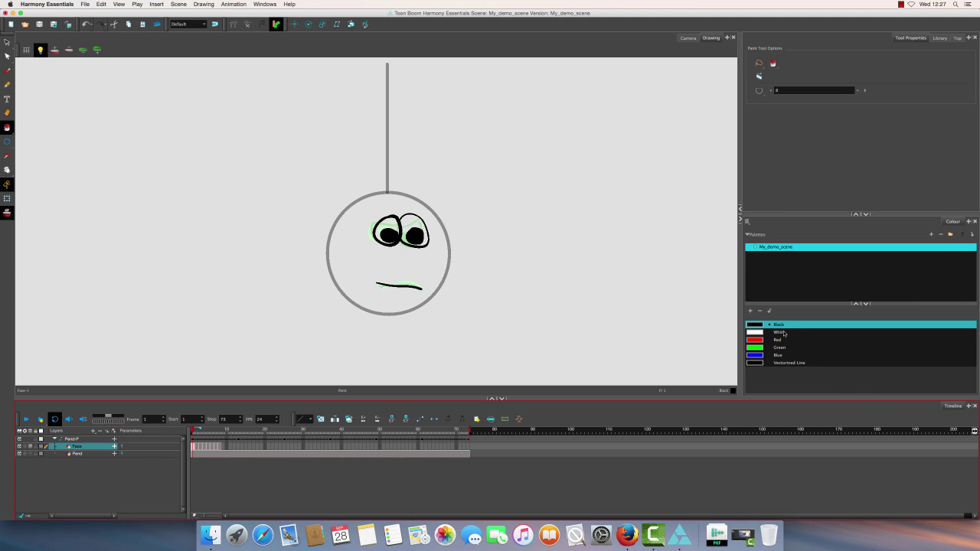
Fill the eye whites with white and outline the right eye in black.
click(785, 334)
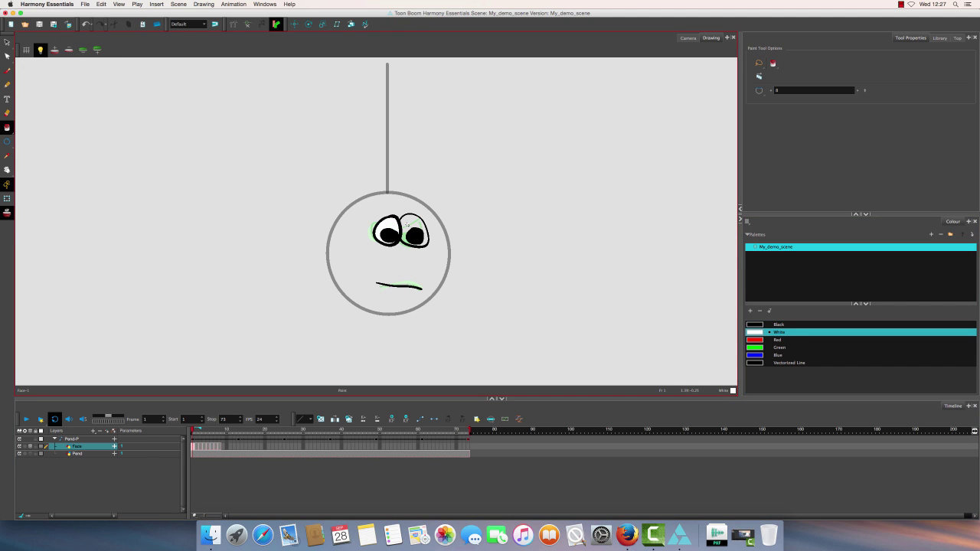
click(203, 445)
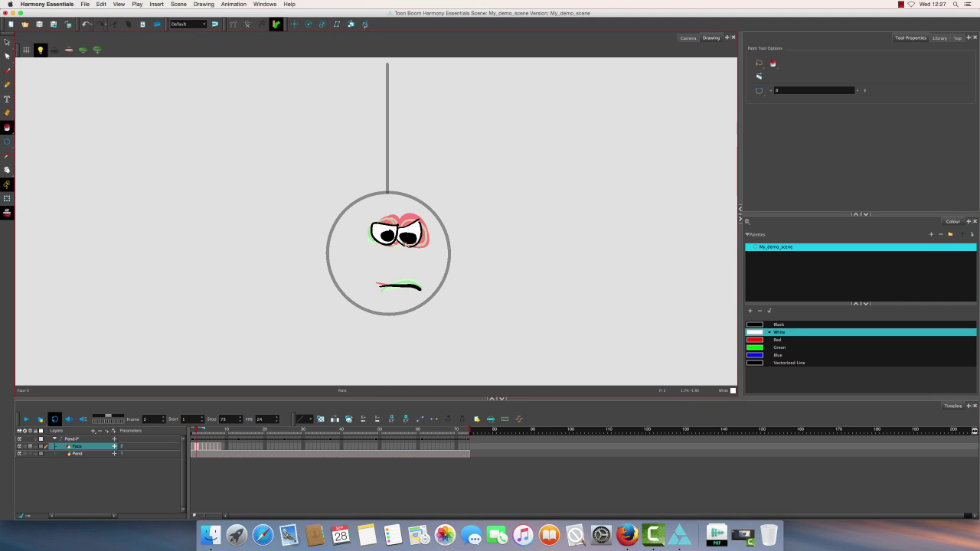
key(2)
key(2)
key(period)
key(alt+b)
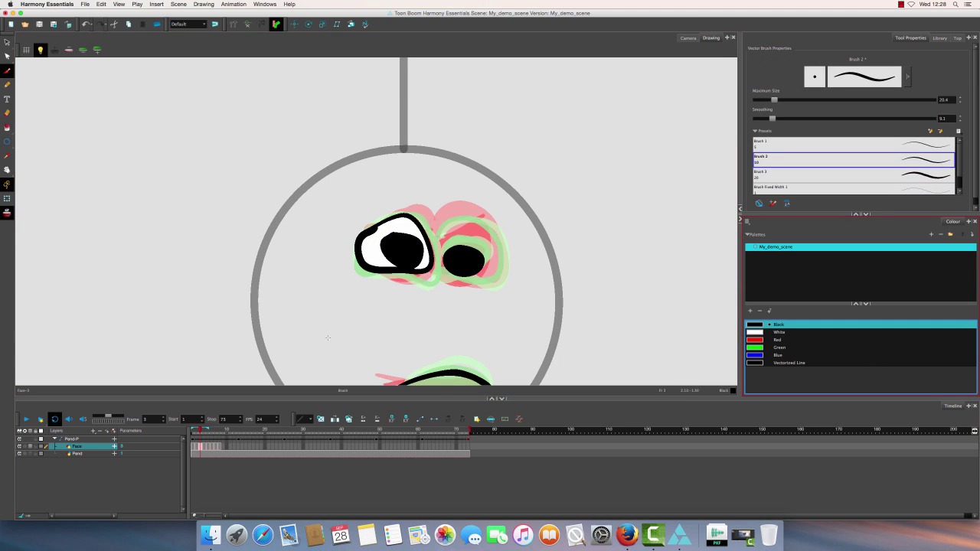
mouse_move(429, 239)
mouse_down()
mouse_move(506, 249)
mouse_move(430, 270)
mouse_up()
key(alt+i)
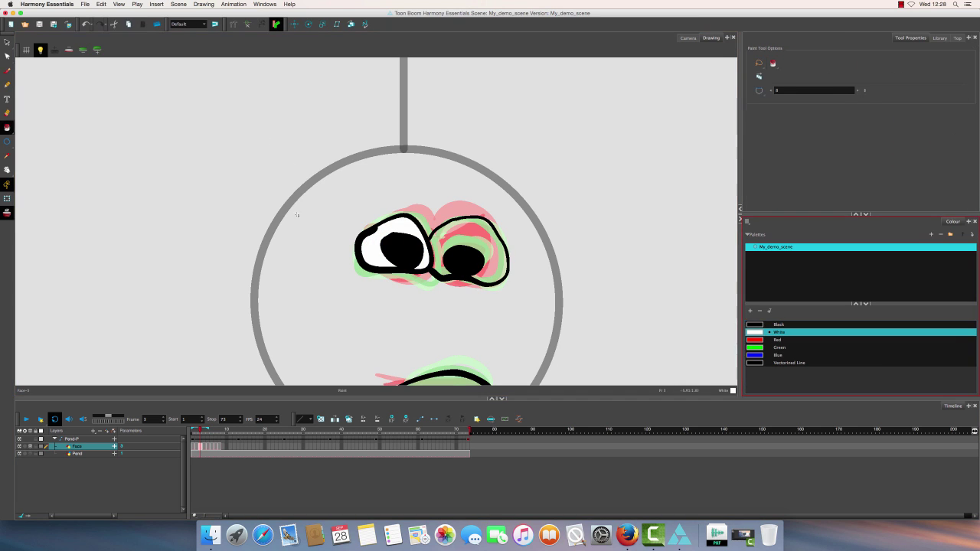
click(478, 233)
Fill both pupils and the open mouth black, then flip through frames to check fills.
key(period)
key(period)
key(period)
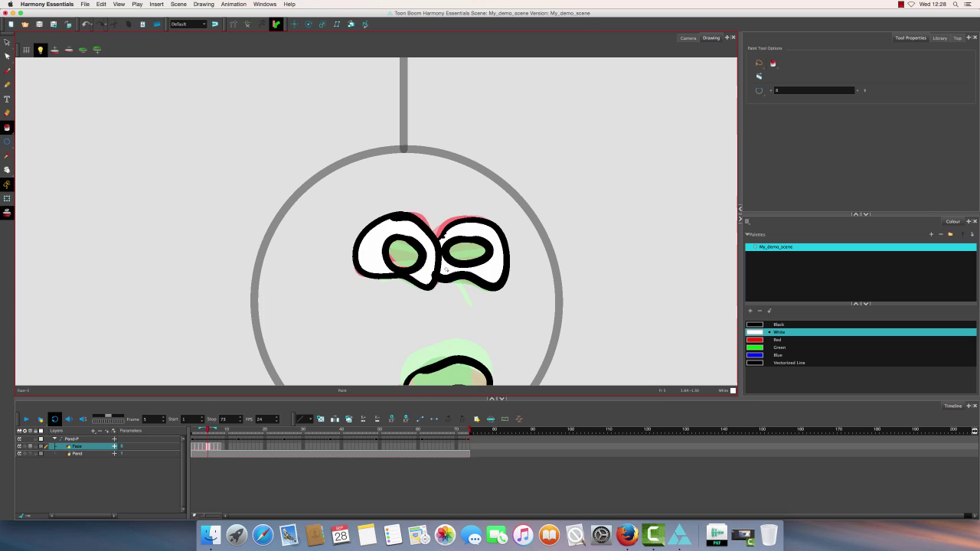
key(comma)
key(comma)
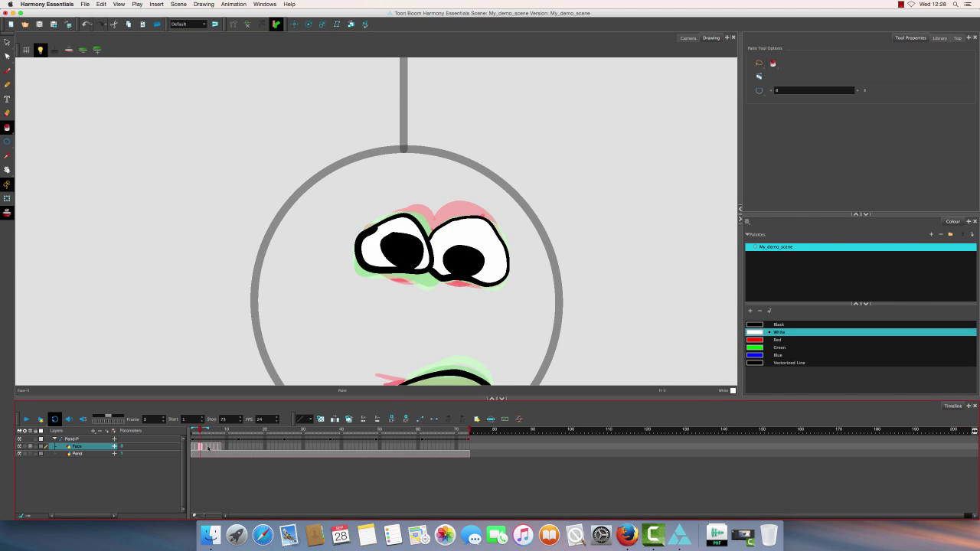
key(period)
click(779, 325)
click(399, 255)
click(469, 251)
click(448, 375)
key(period)
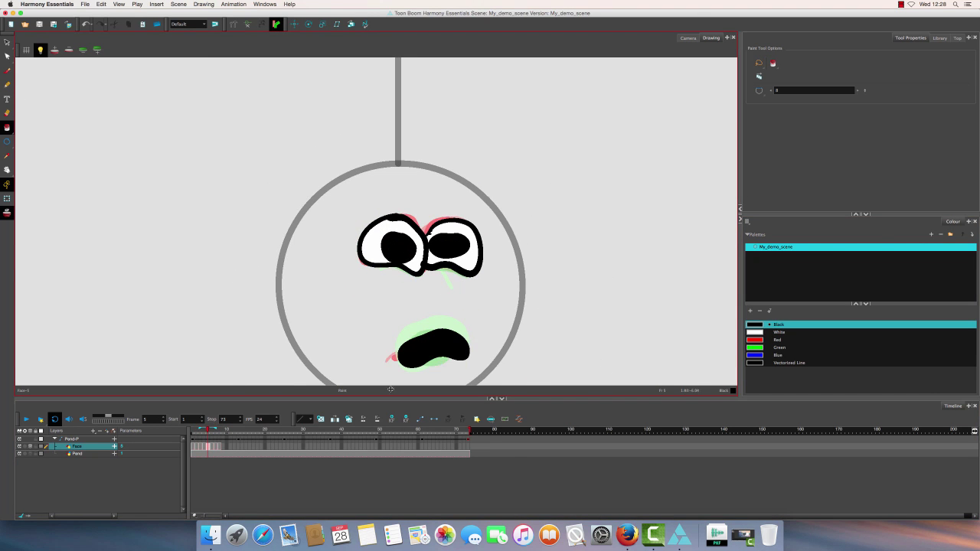
mouse_move(215, 430)
mouse_down()
mouse_move(198, 431)
mouse_move(216, 438)
mouse_move(187, 435)
mouse_up()
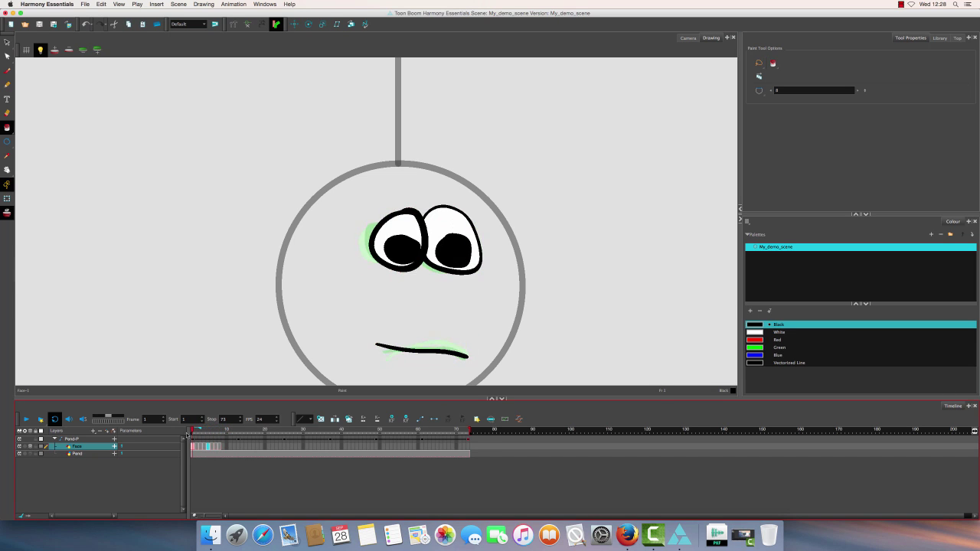
Scrub the animation in the Camera view, then turn off onion skin and scrub again.
click(689, 38)
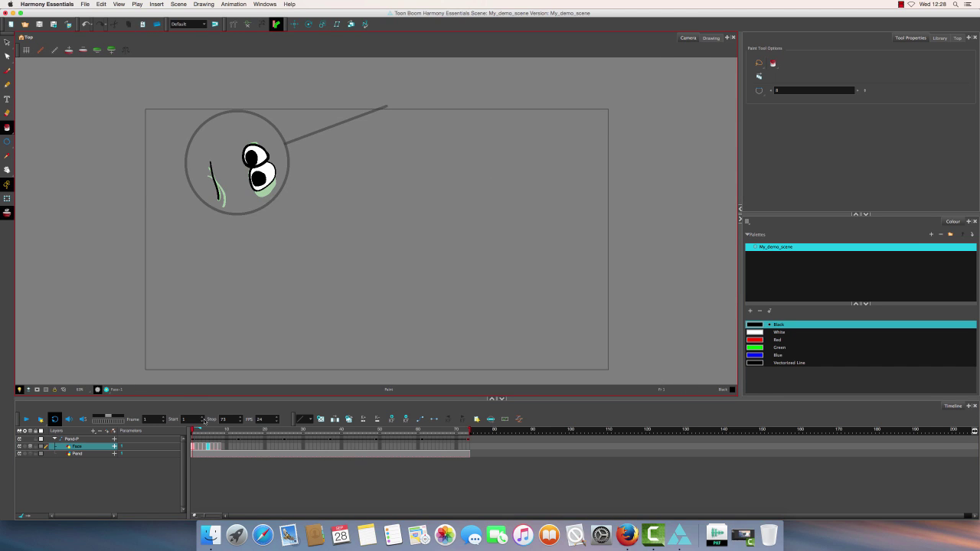
mouse_move(192, 433)
mouse_down()
mouse_move(222, 438)
mouse_move(199, 442)
mouse_move(212, 444)
mouse_up()
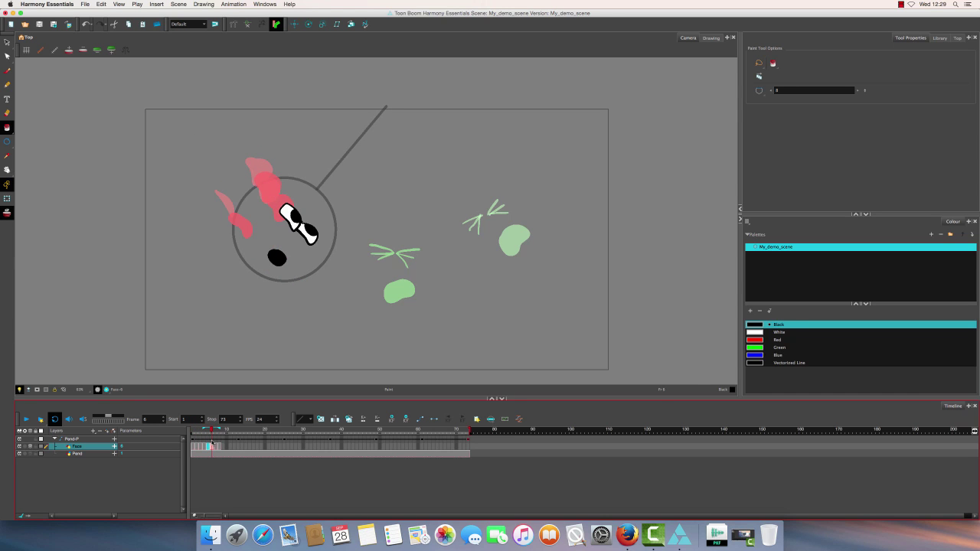
click(7, 212)
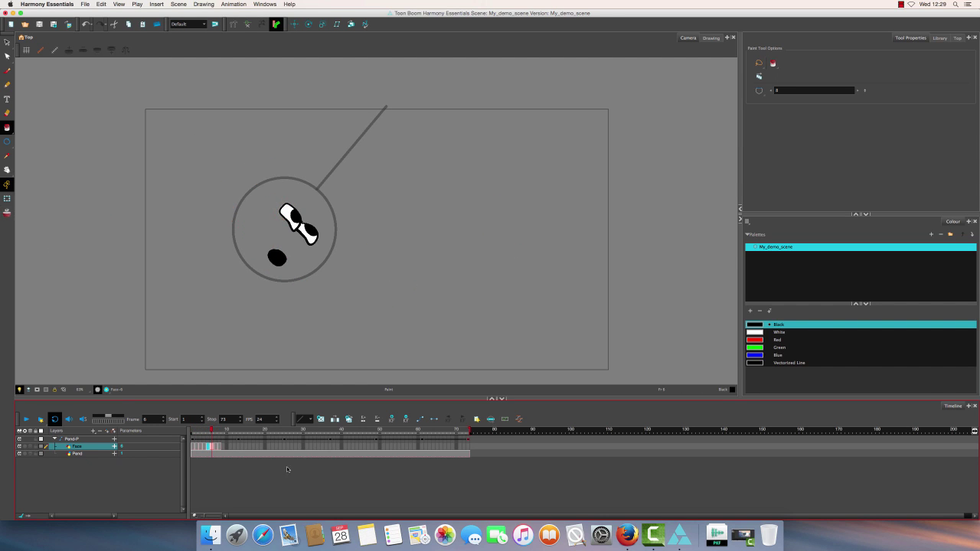
mouse_move(211, 431)
mouse_down()
mouse_move(193, 433)
mouse_move(222, 440)
mouse_move(196, 437)
mouse_up()
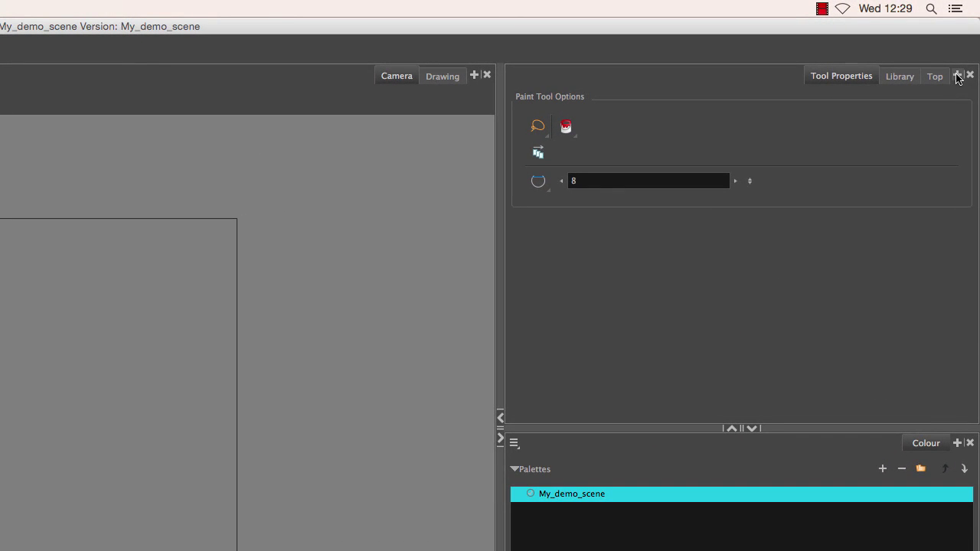
Add an Xsheet view from the Tool Properties panel's + tab menu.
click(957, 76)
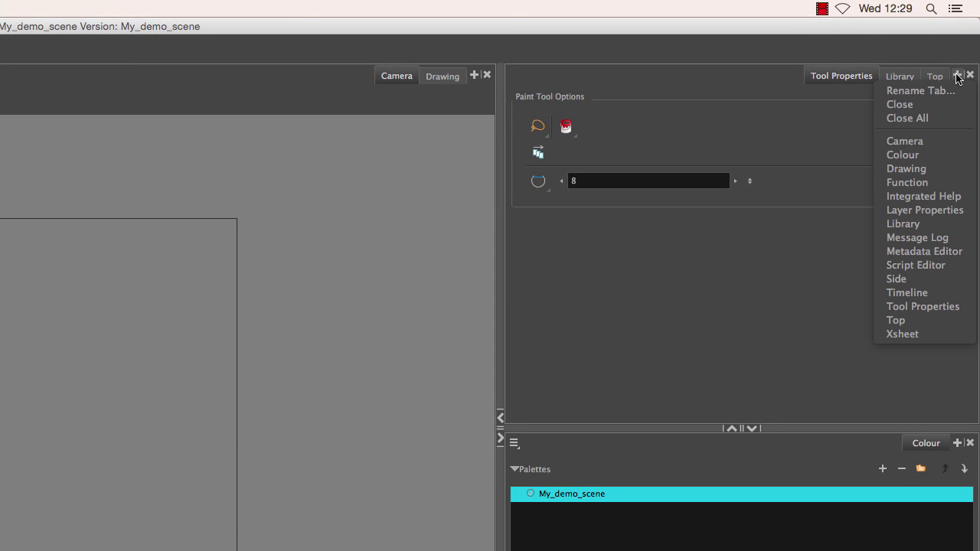
click(911, 334)
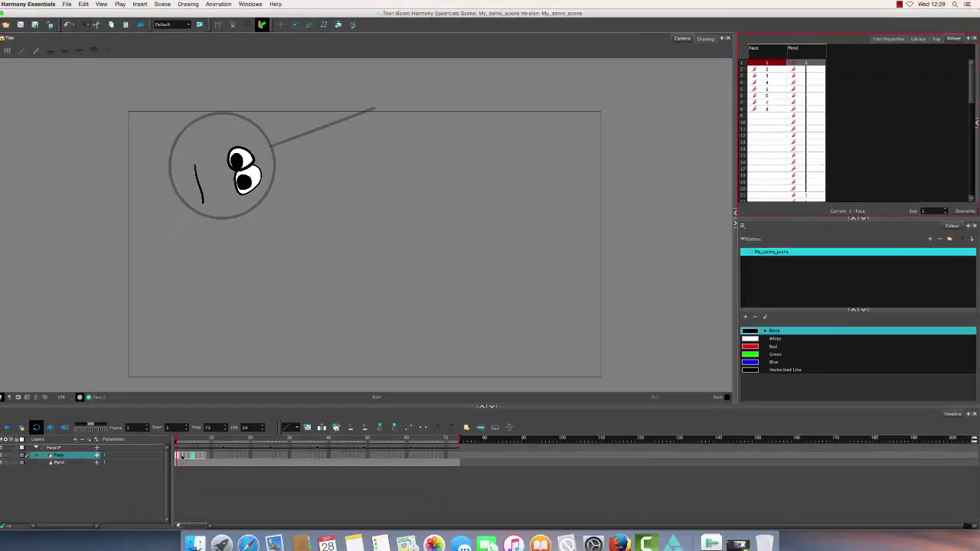
Extend the hold of Face drawing 1 with the plus key and play the animation back.
mouse_move(179, 441)
mouse_down()
mouse_move(220, 436)
mouse_move(186, 433)
mouse_up()
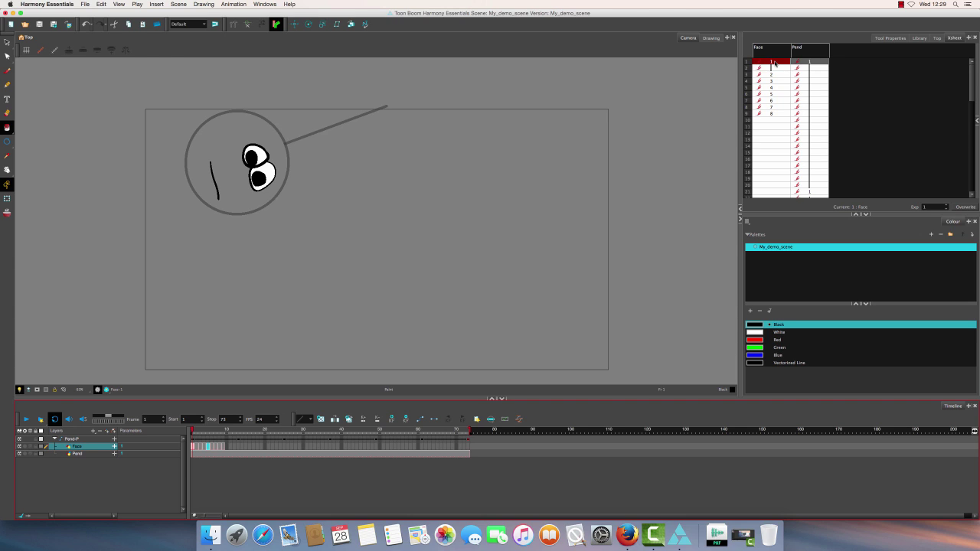
key(plus)
key(plus)
click(26, 420)
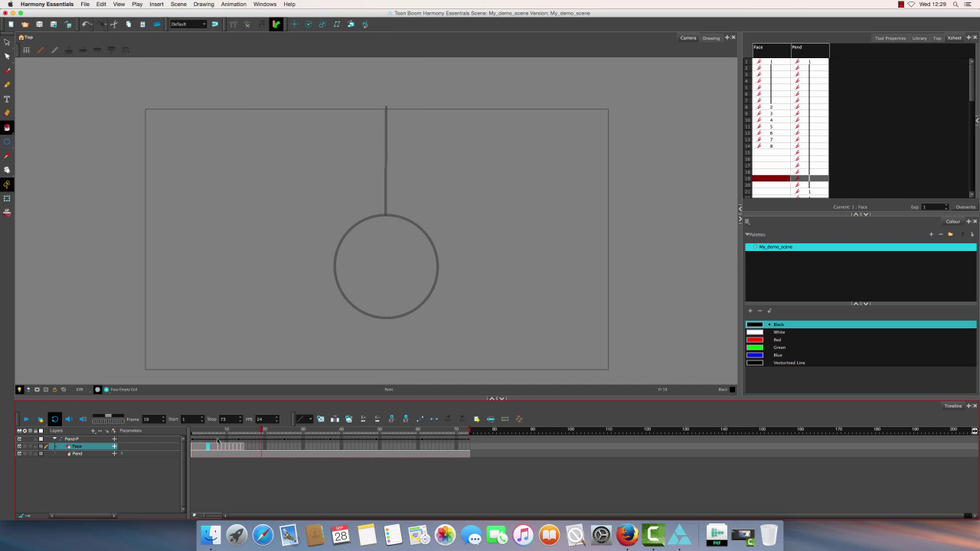
mouse_move(213, 435)
mouse_down()
mouse_move(191, 435)
mouse_move(211, 435)
mouse_up()
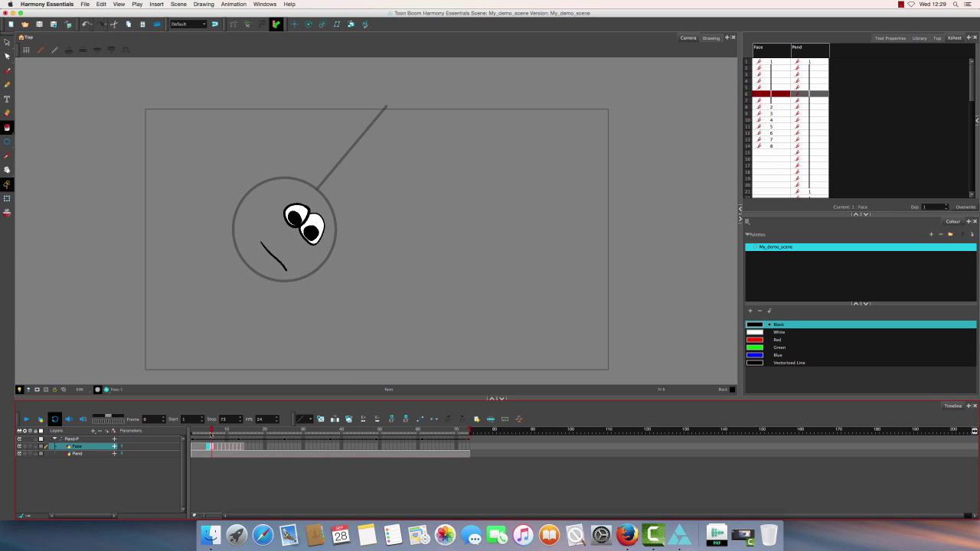
Re-enter drawing 1 at Face frame 5, then scrub and replay the pendulum to check timing.
click(777, 95)
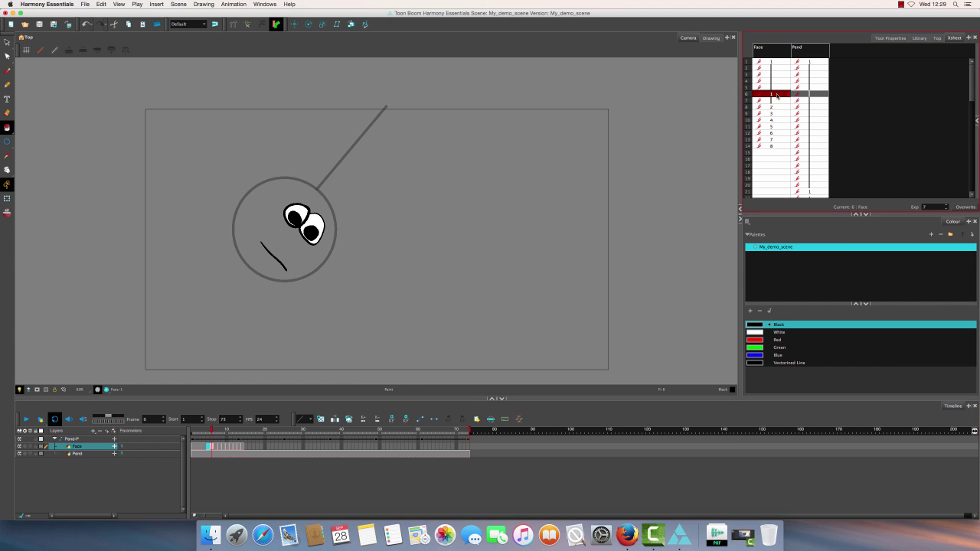
click(777, 89)
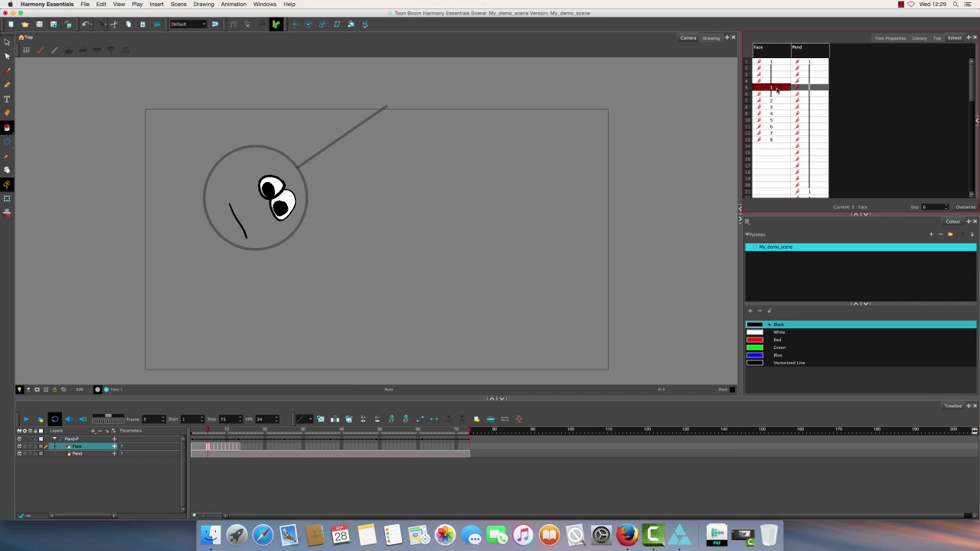
text(1)
key(Return)
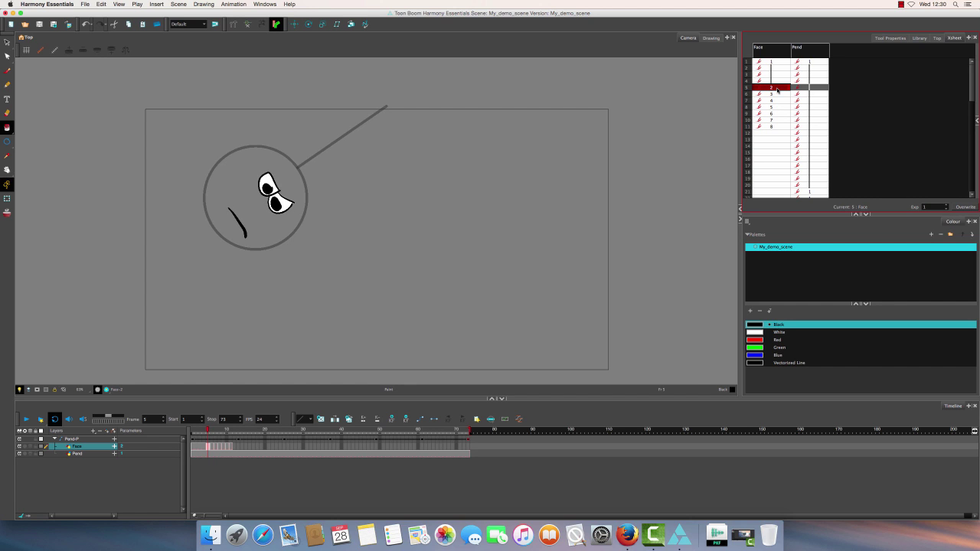
mouse_move(207, 432)
mouse_down()
mouse_move(226, 438)
mouse_move(196, 438)
mouse_up()
click(32, 419)
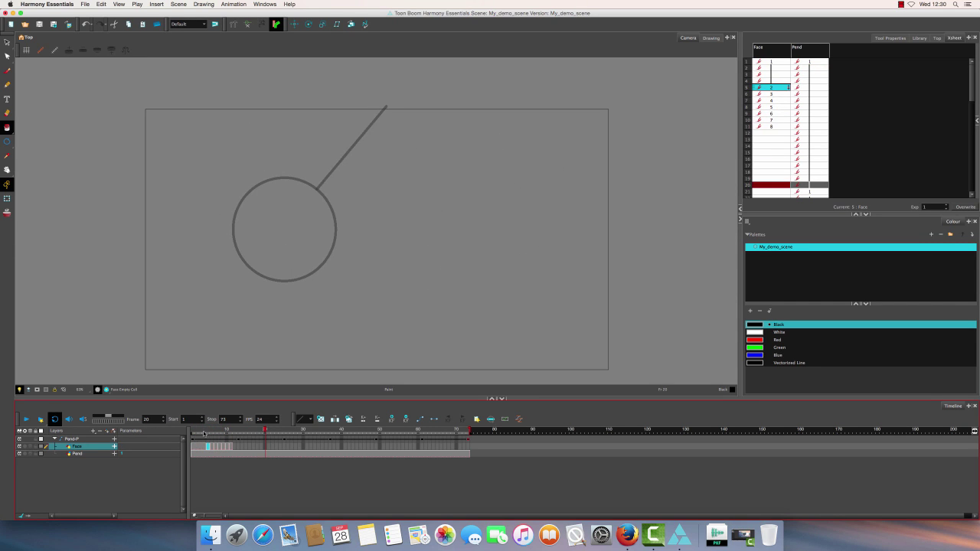
Alternate Face drawings 7 and 8 across frames 12–17, ending with 8, then scrub frames 14–17.
drag(204, 433, 229, 434)
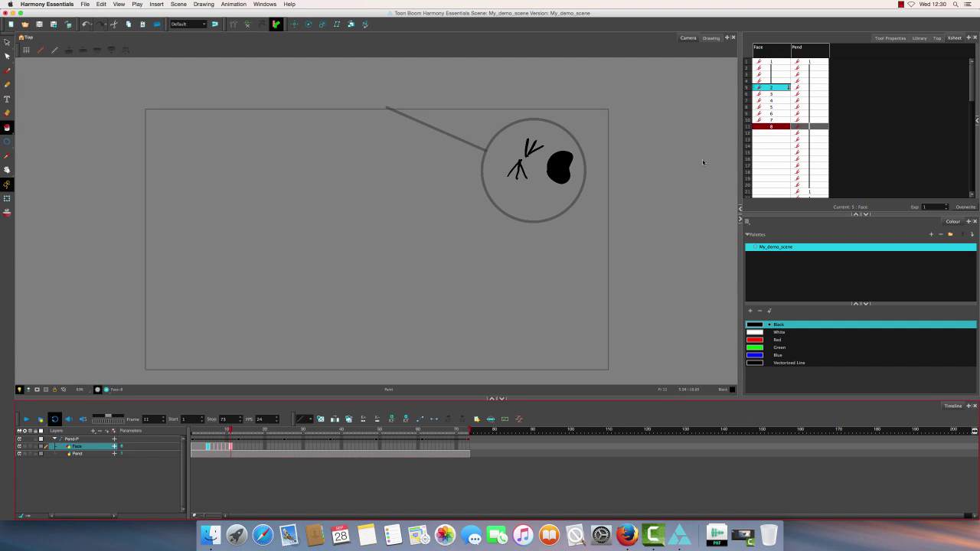
click(775, 133)
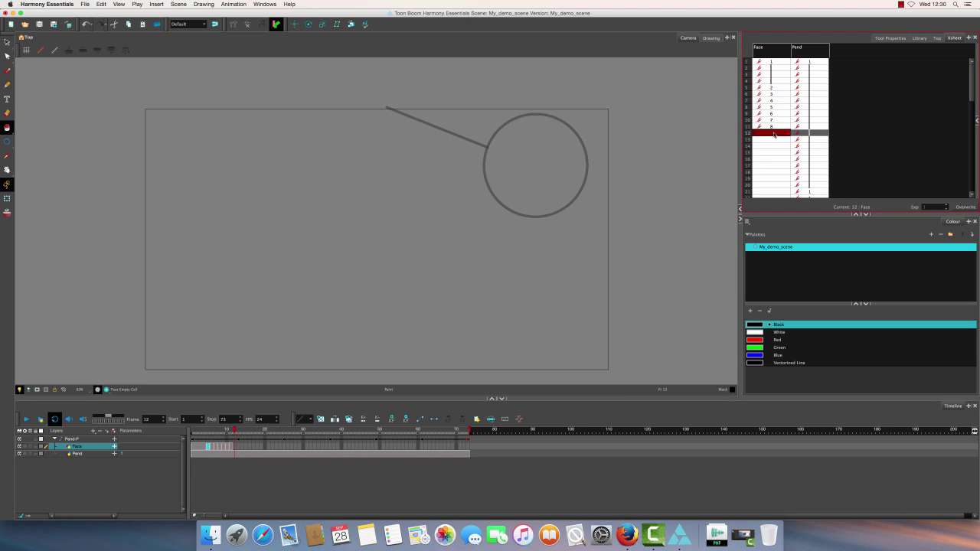
text(7)
key(Return)
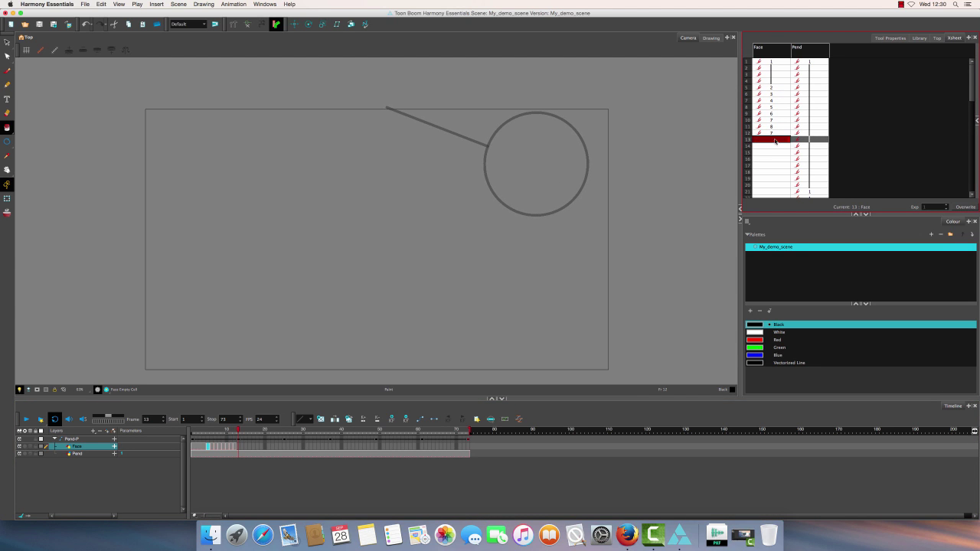
text(8)
key(Return)
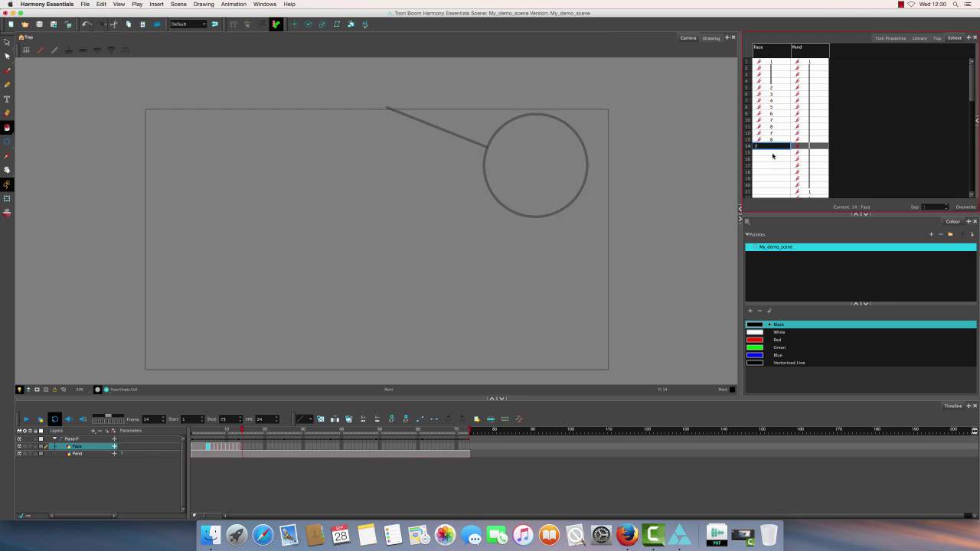
key(Return)
key(Return)
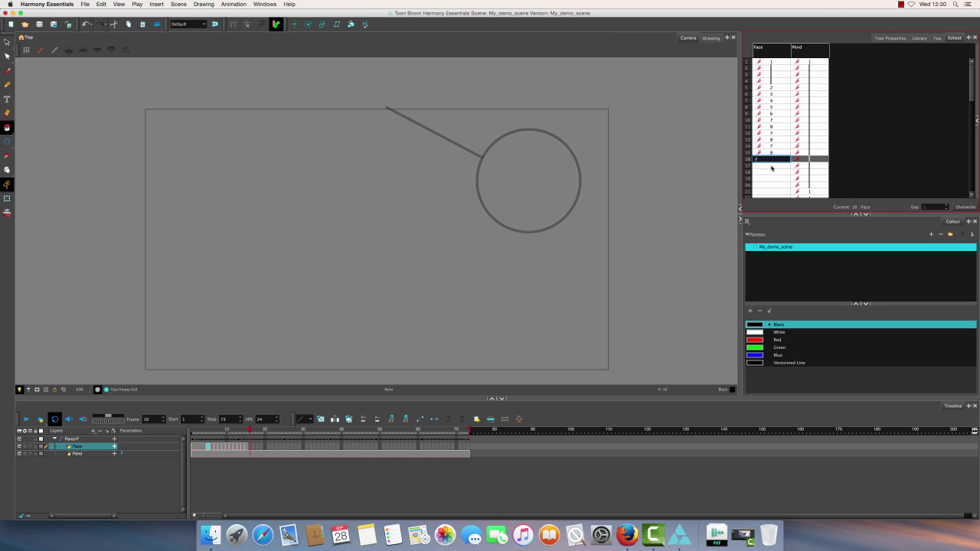
key(Return)
text(8)
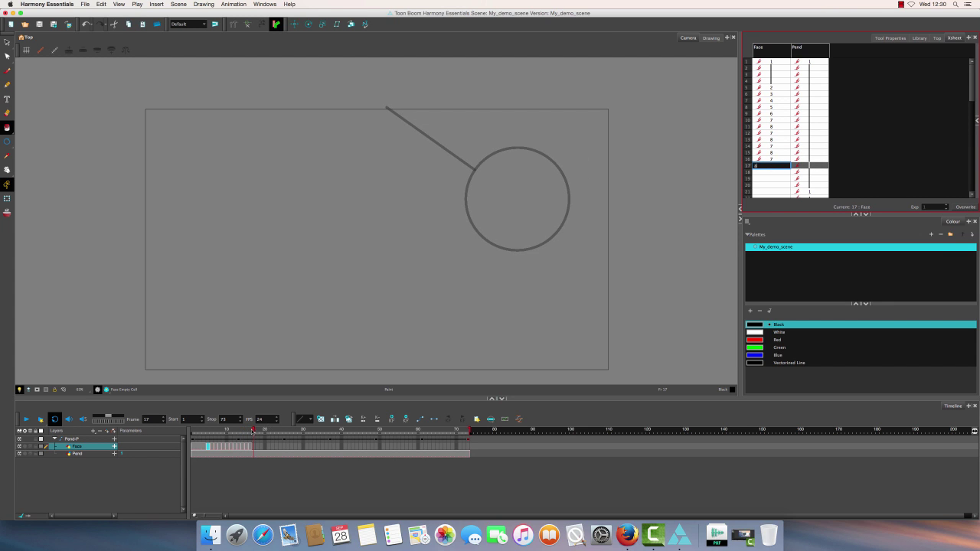
mouse_move(252, 431)
mouse_down()
mouse_move(237, 434)
mouse_move(260, 435)
mouse_up()
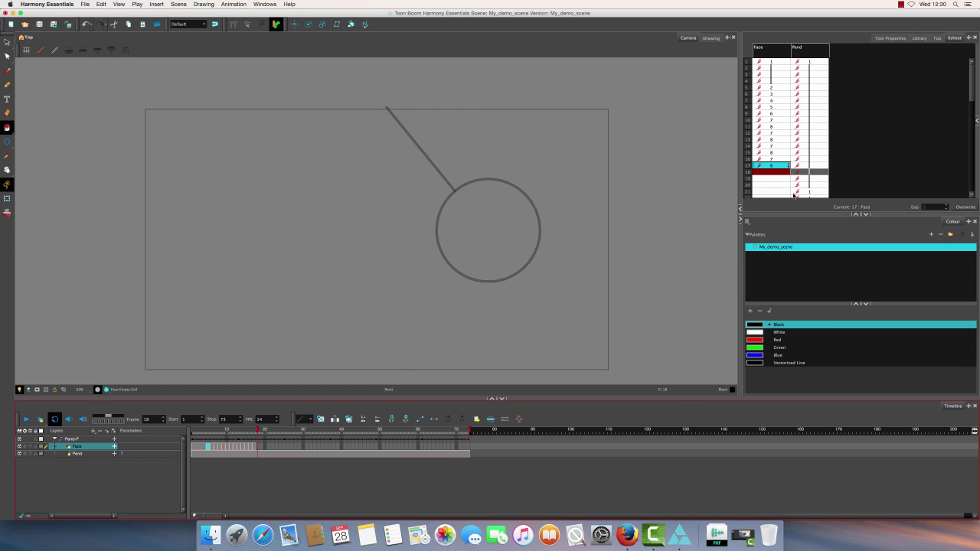
Fill Face frames 18–24 so the drawings step down through 6 and 5 to 4.
click(778, 173)
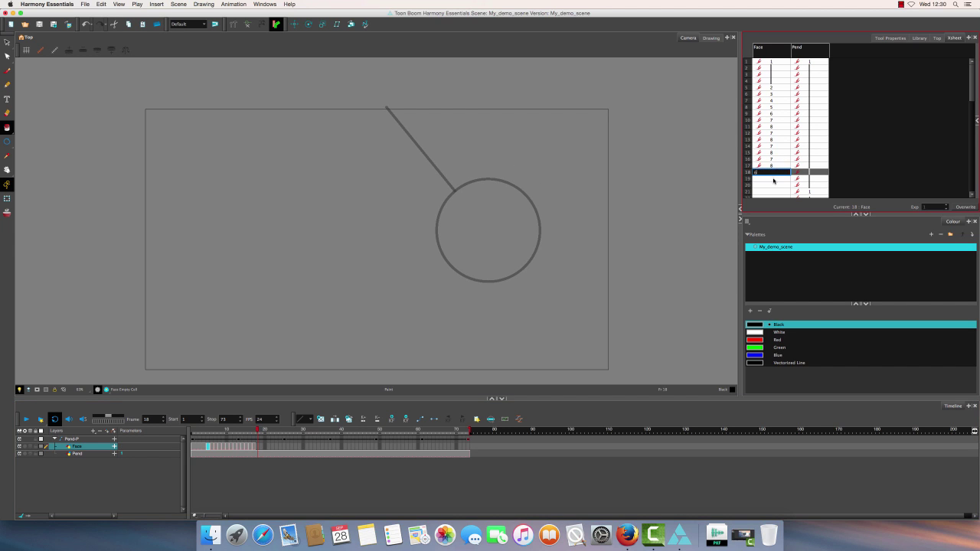
key(Return)
text(6)
key(Return)
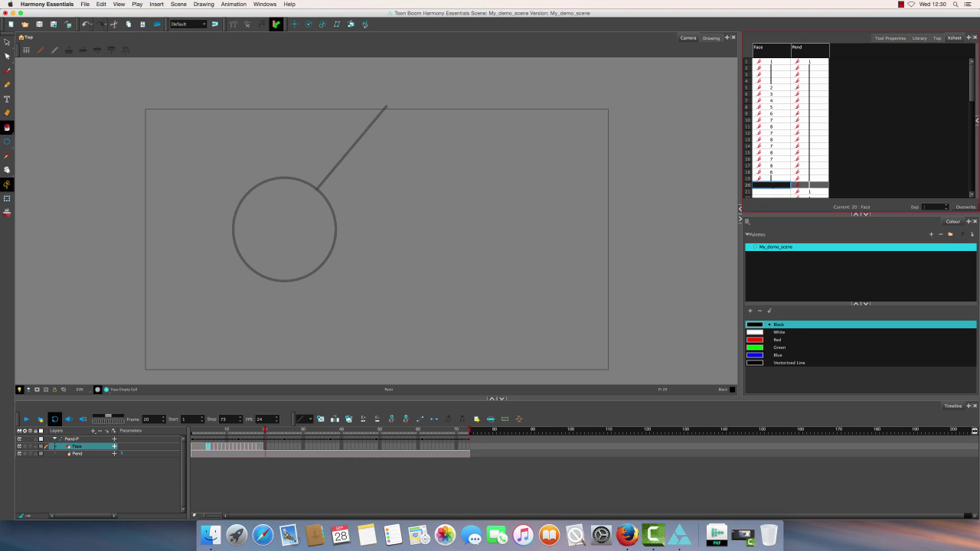
key(Return)
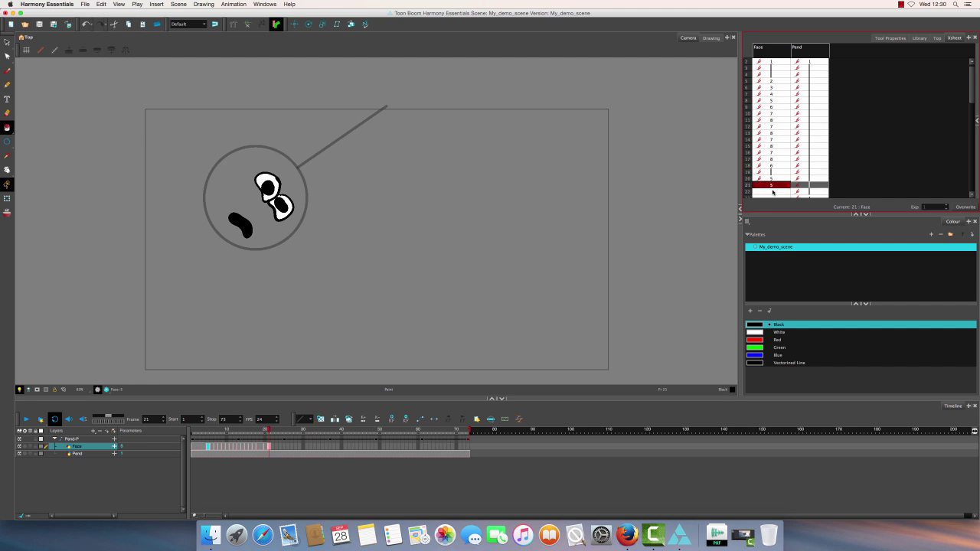
key(Return)
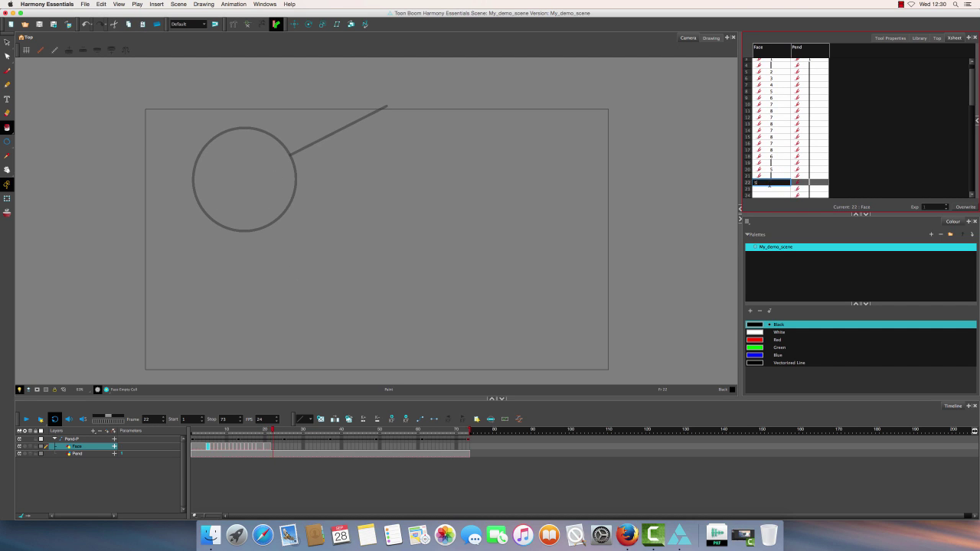
key(Return)
click(770, 185)
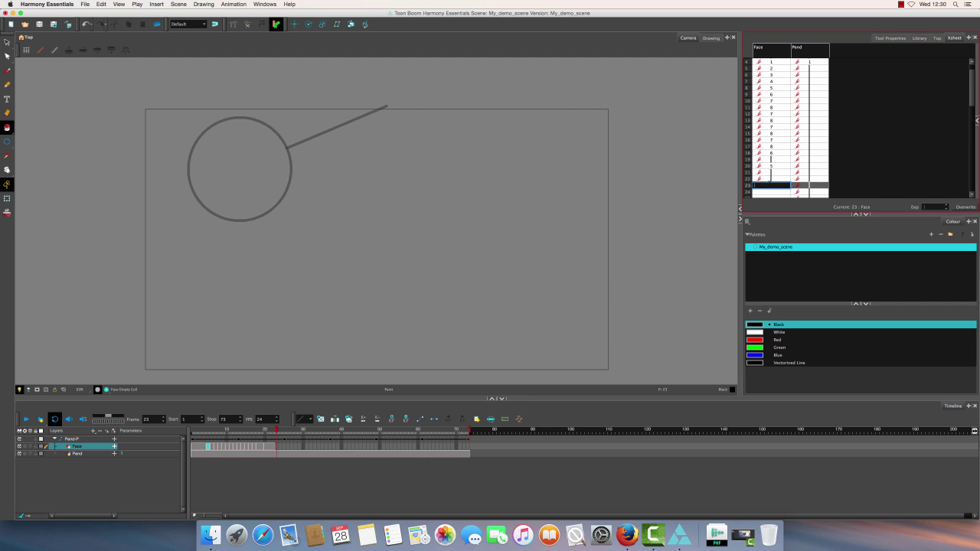
text(4)
key(Return)
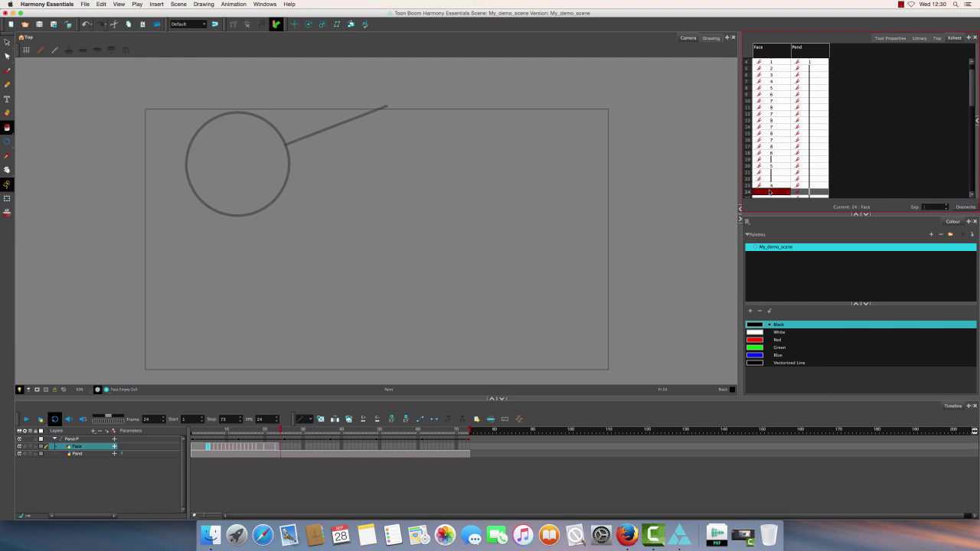
key(Return)
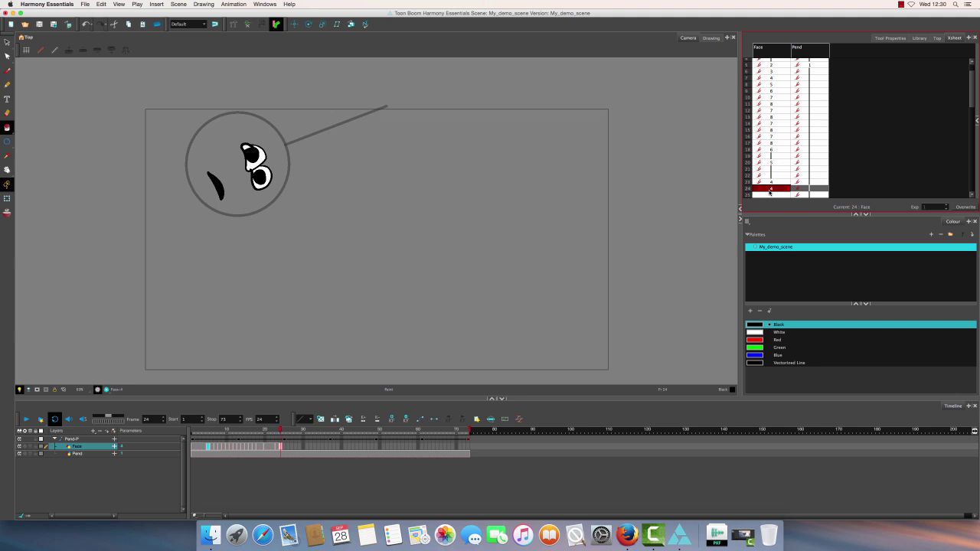
Enter drawings 5, 6, 7 and 8 in Face frames 25–28 and confirm frame 29 stays empty.
click(771, 187)
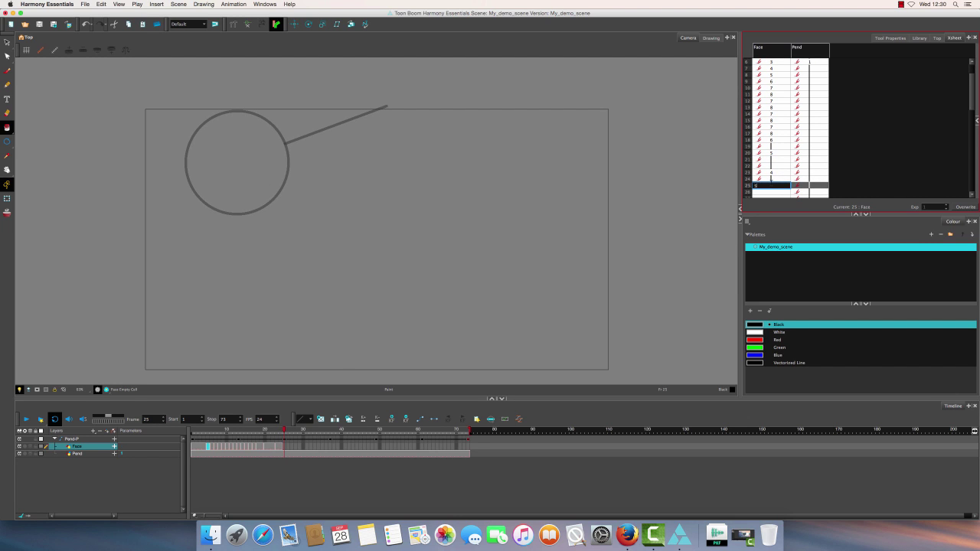
text(5)
key(Return)
text(6)
key(Return)
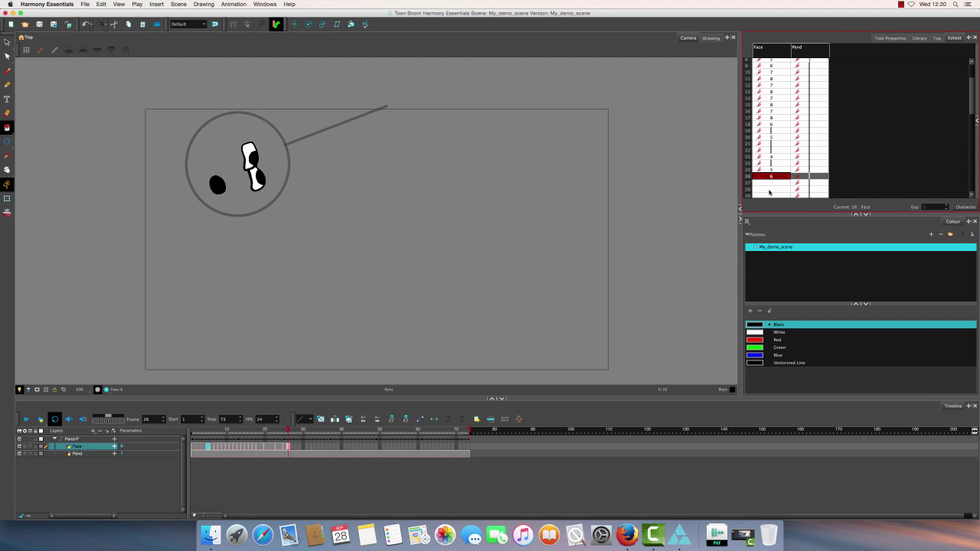
click(771, 183)
text(7)
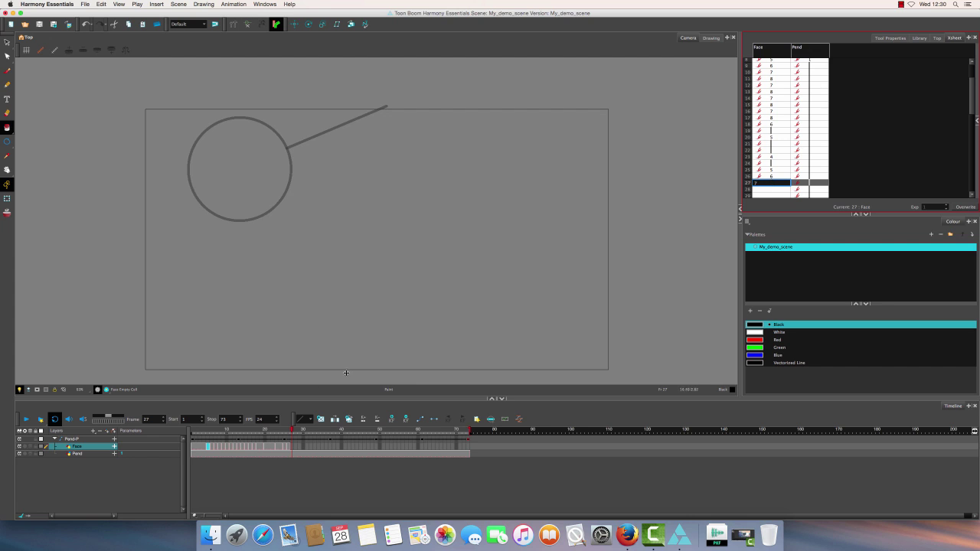
mouse_move(298, 430)
mouse_down()
mouse_move(242, 434)
mouse_move(295, 447)
mouse_up()
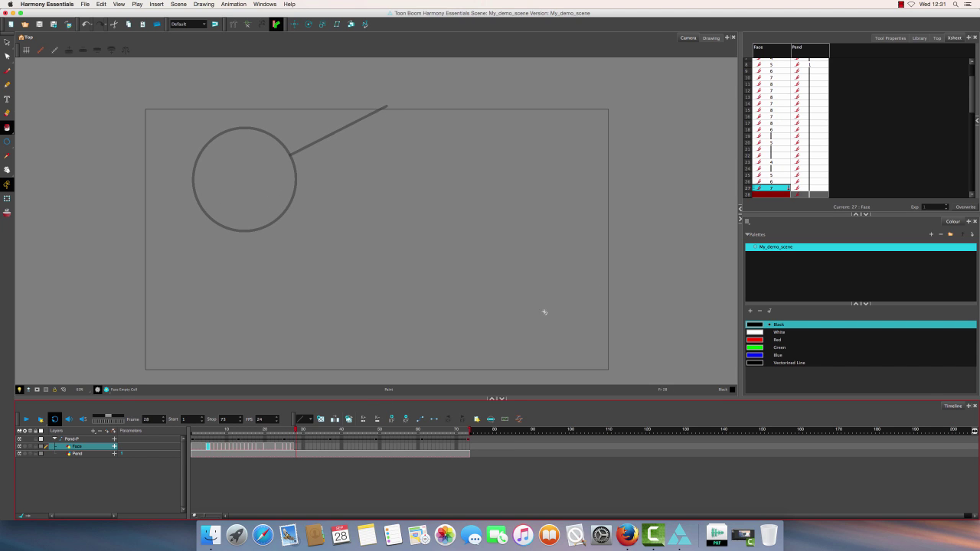
click(773, 195)
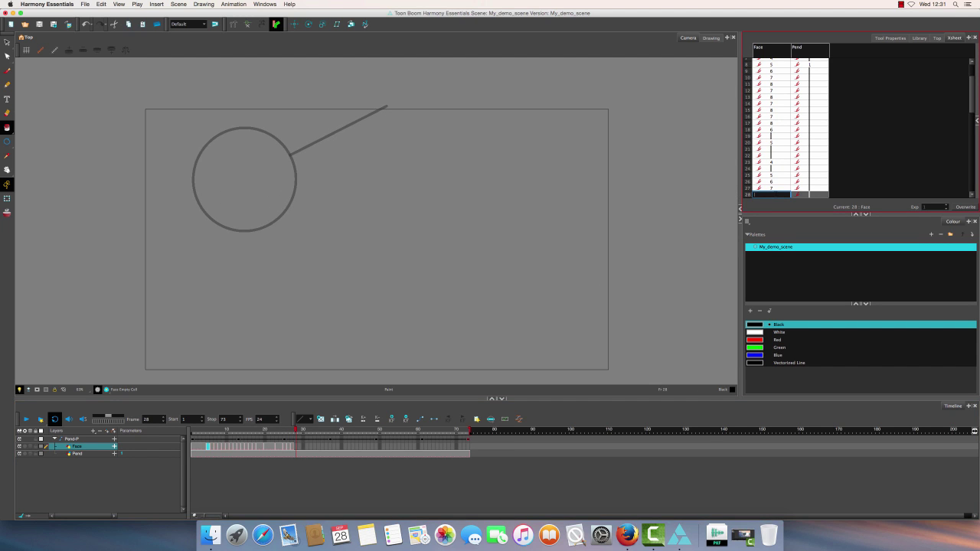
text(8)
click(973, 101)
scroll(973, 100, down, 5)
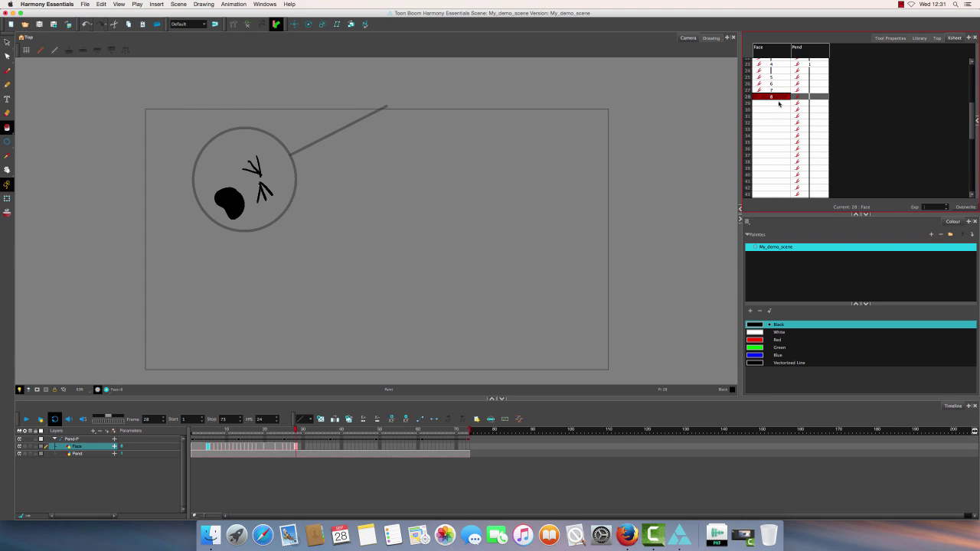
click(778, 103)
click(775, 97)
click(295, 429)
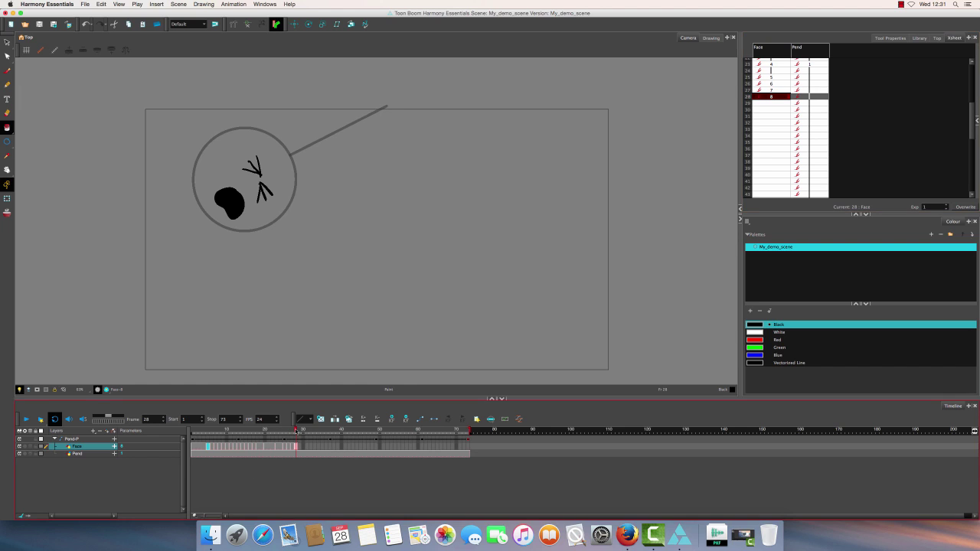
Paste the copied Face drawings at frame 29 and step through to frame 37 to check.
mouse_move(296, 431)
mouse_down()
mouse_move(285, 433)
mouse_move(297, 433)
mouse_up()
click(294, 449)
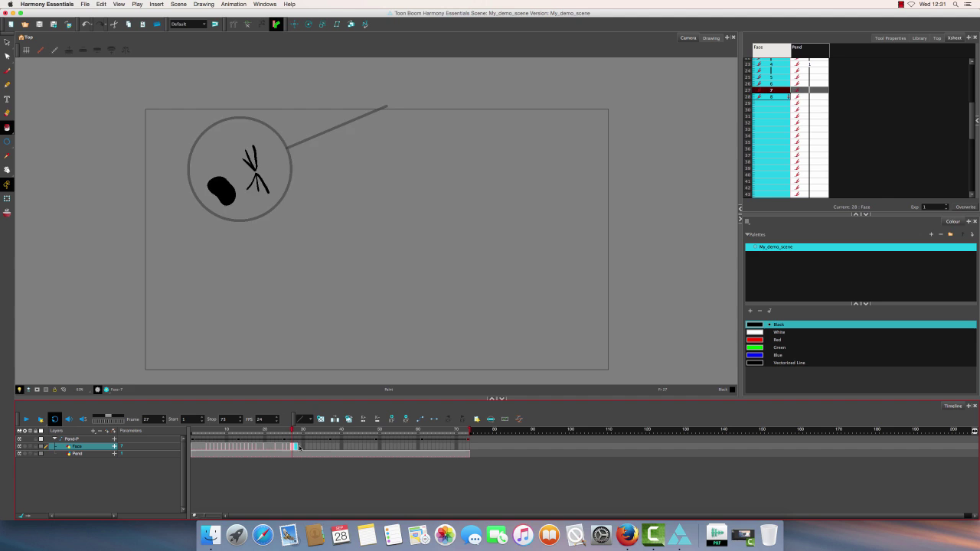
click(299, 448)
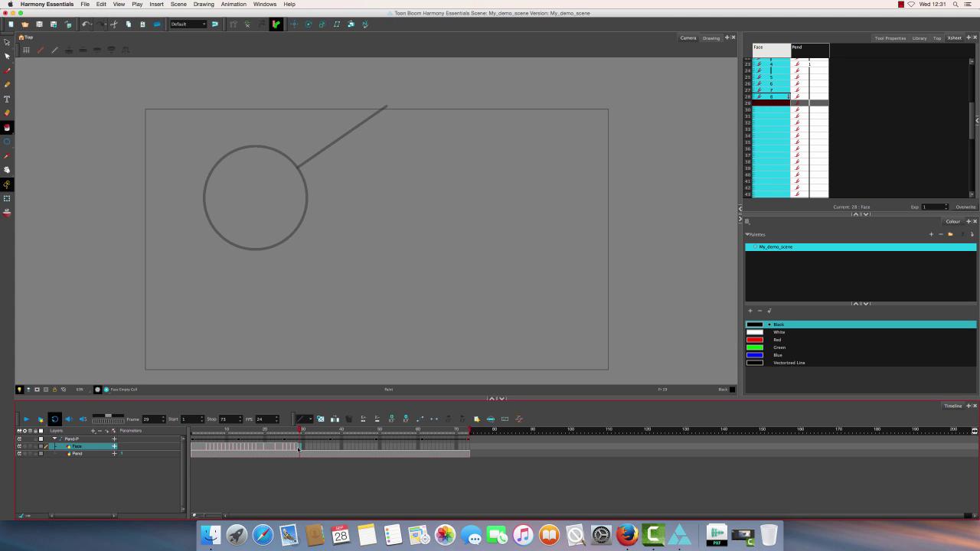
click(292, 448)
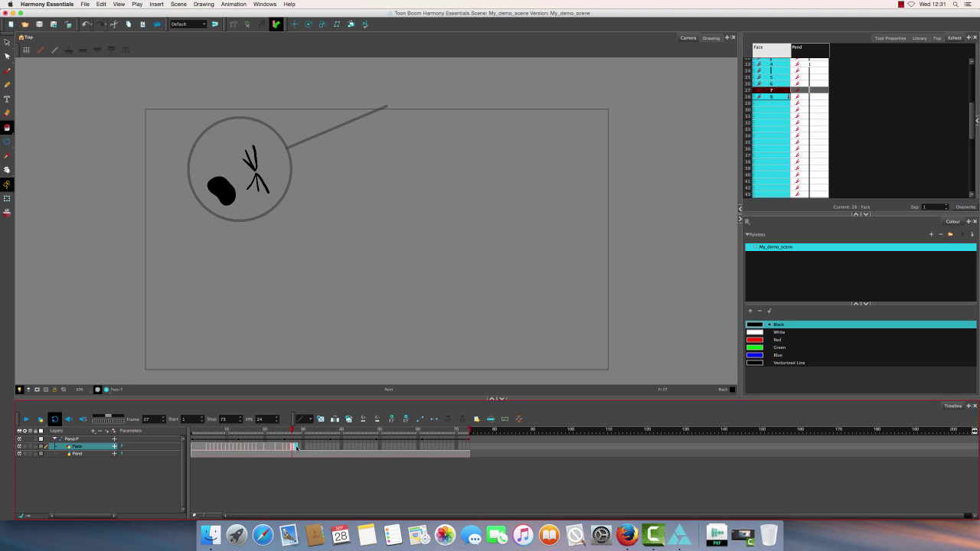
click(300, 449)
key(super+v)
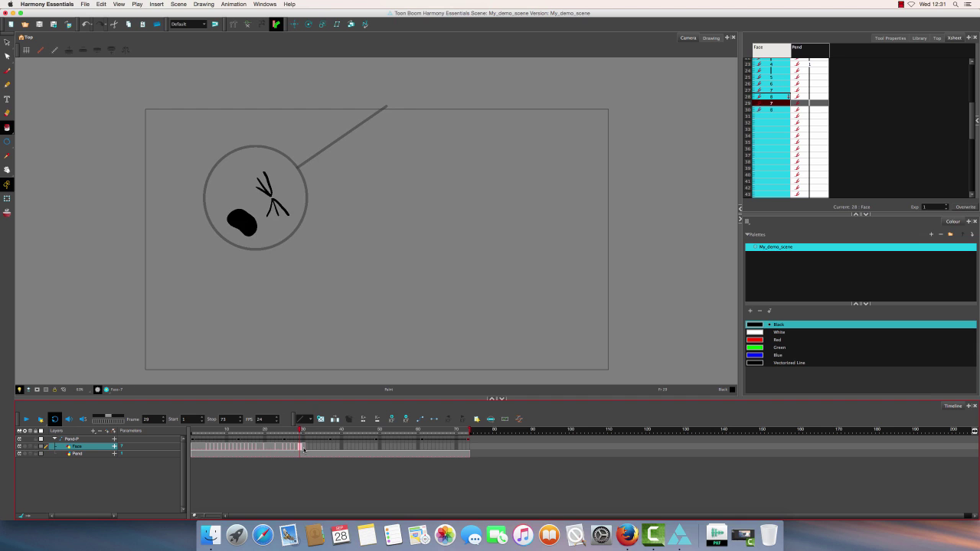
click(309, 448)
click(315, 448)
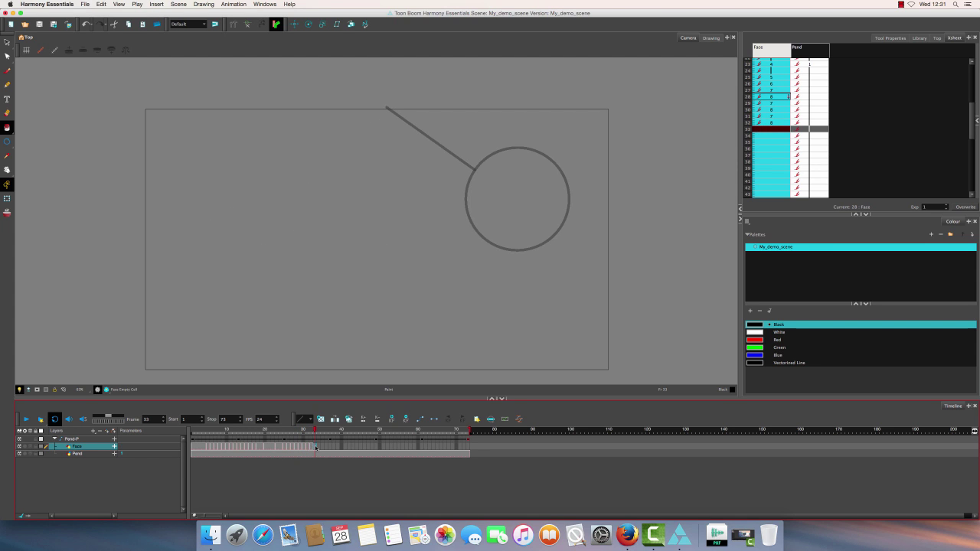
click(319, 448)
click(322, 449)
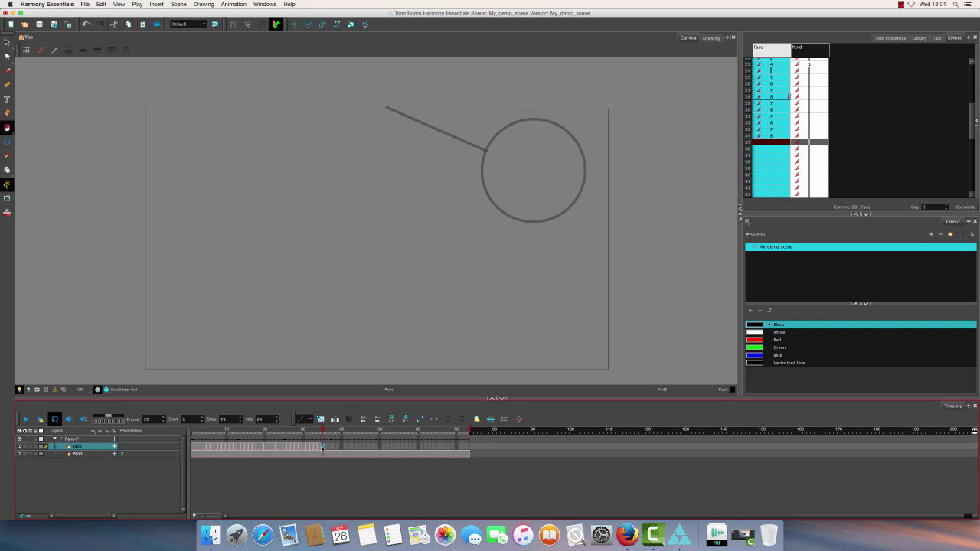
click(331, 433)
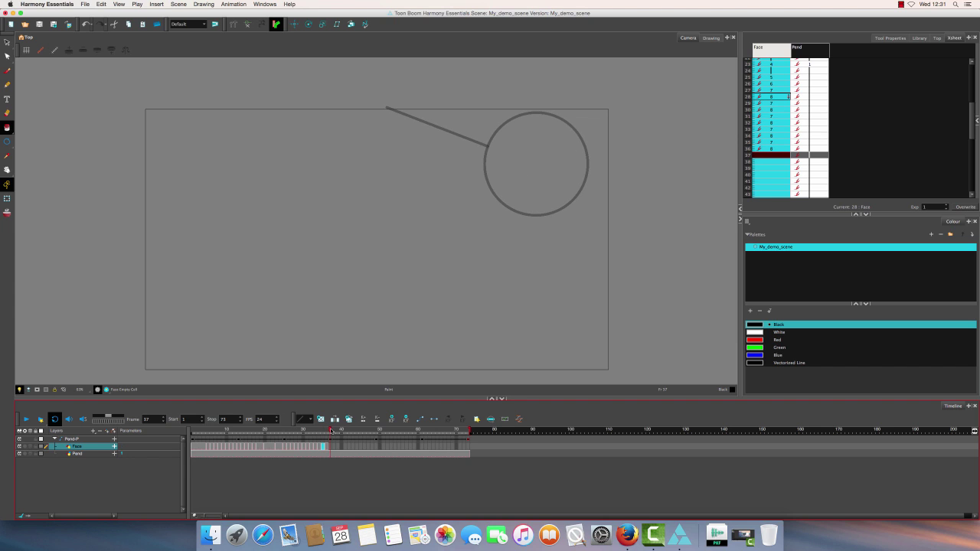
Copy Face frames 13–36, paste them at frame 37, and rewind to frame 1.
click(239, 431)
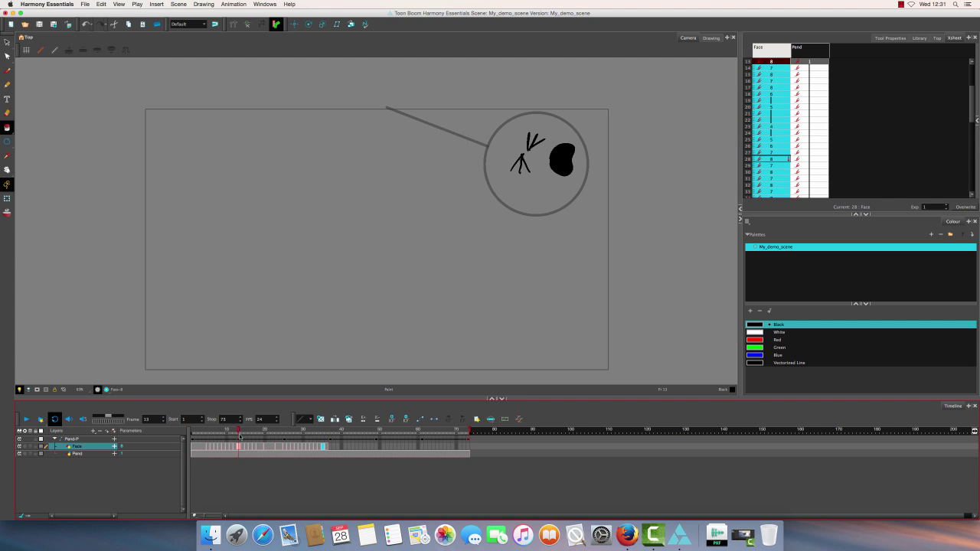
click(238, 447)
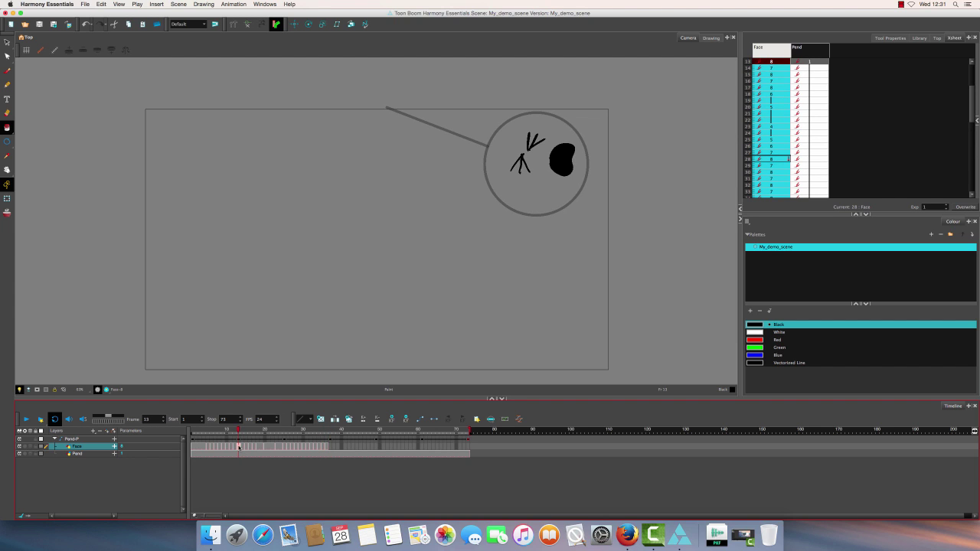
shift+click(326, 448)
key(super+c)
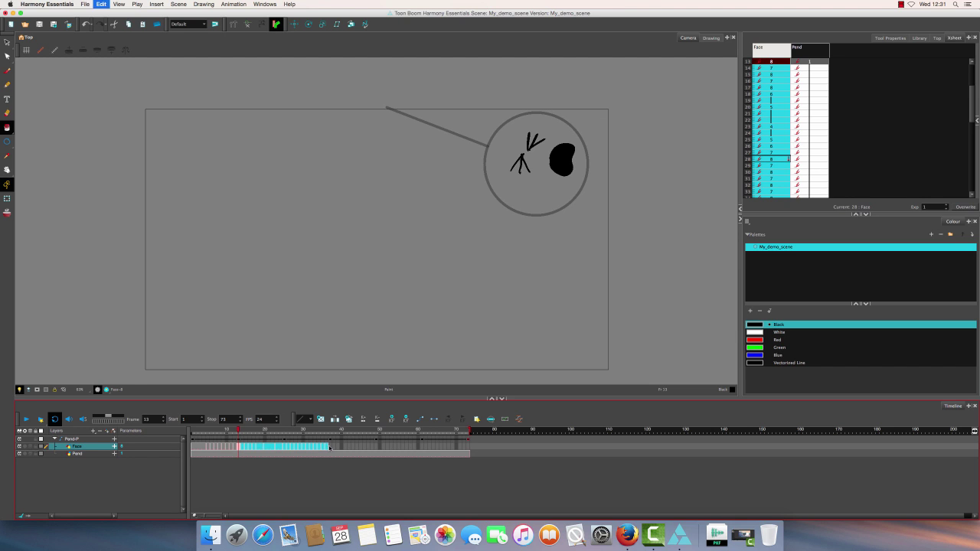
click(330, 447)
key(super+v)
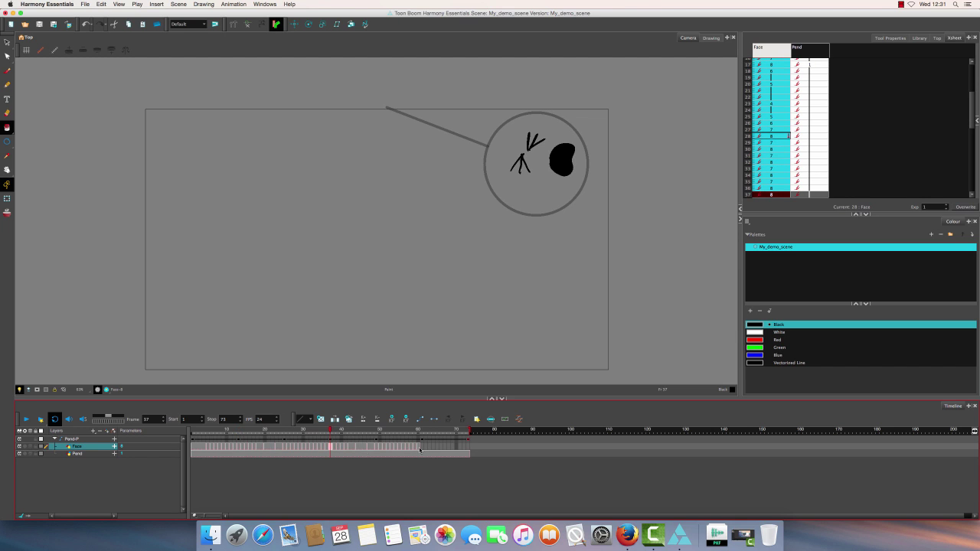
click(422, 447)
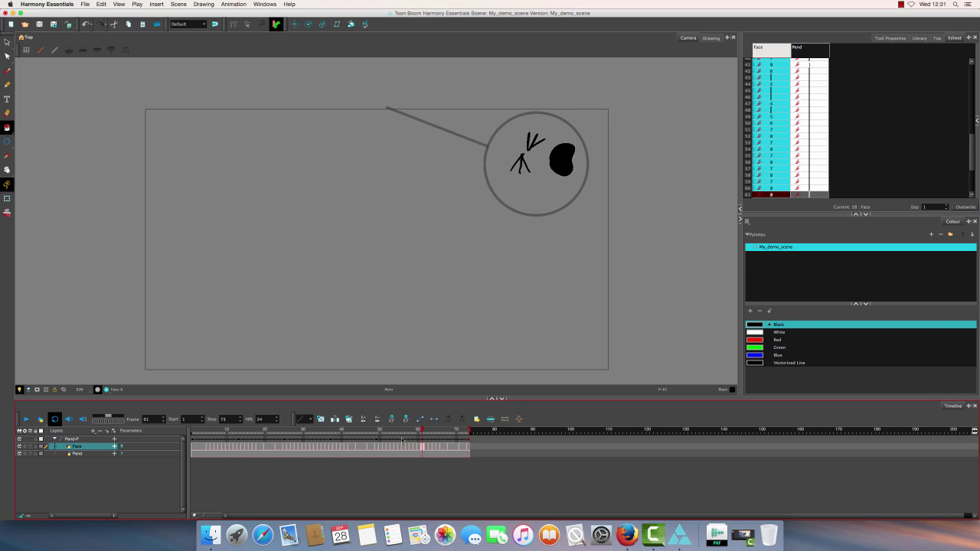
drag(422, 432, 192, 432)
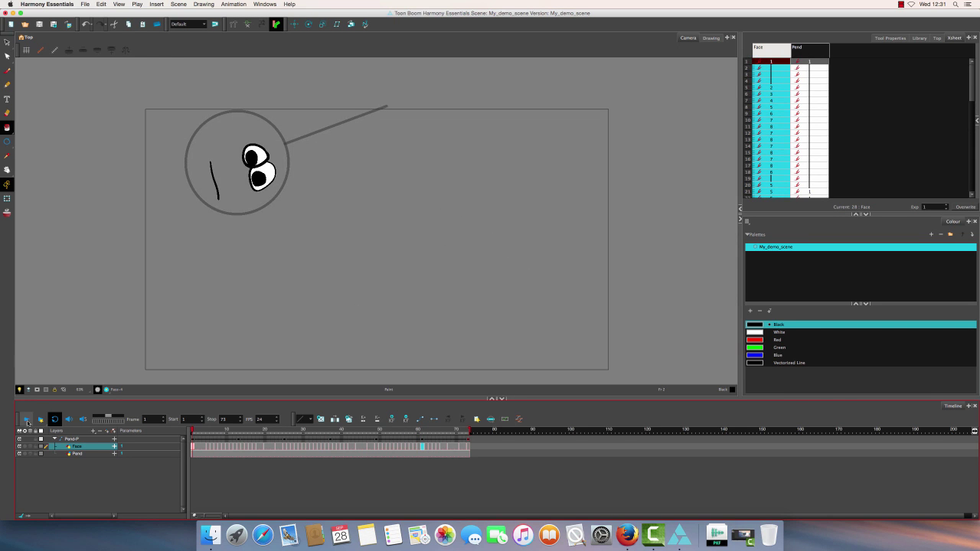